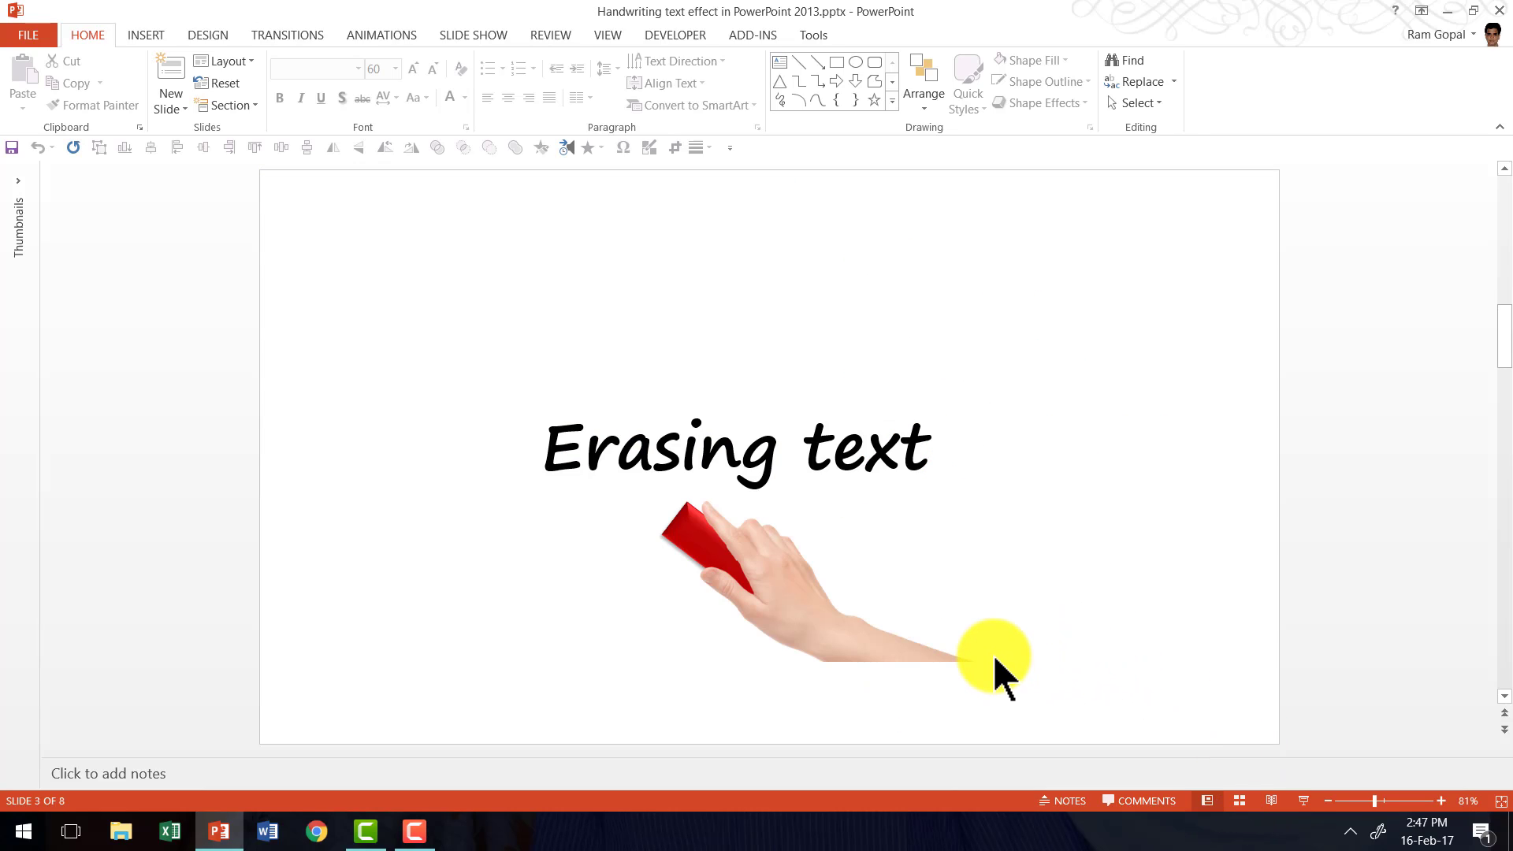
Inspect the 'Erasing text' box and the hand-with-eraser picture on slide 3, then deselect
click(866, 453)
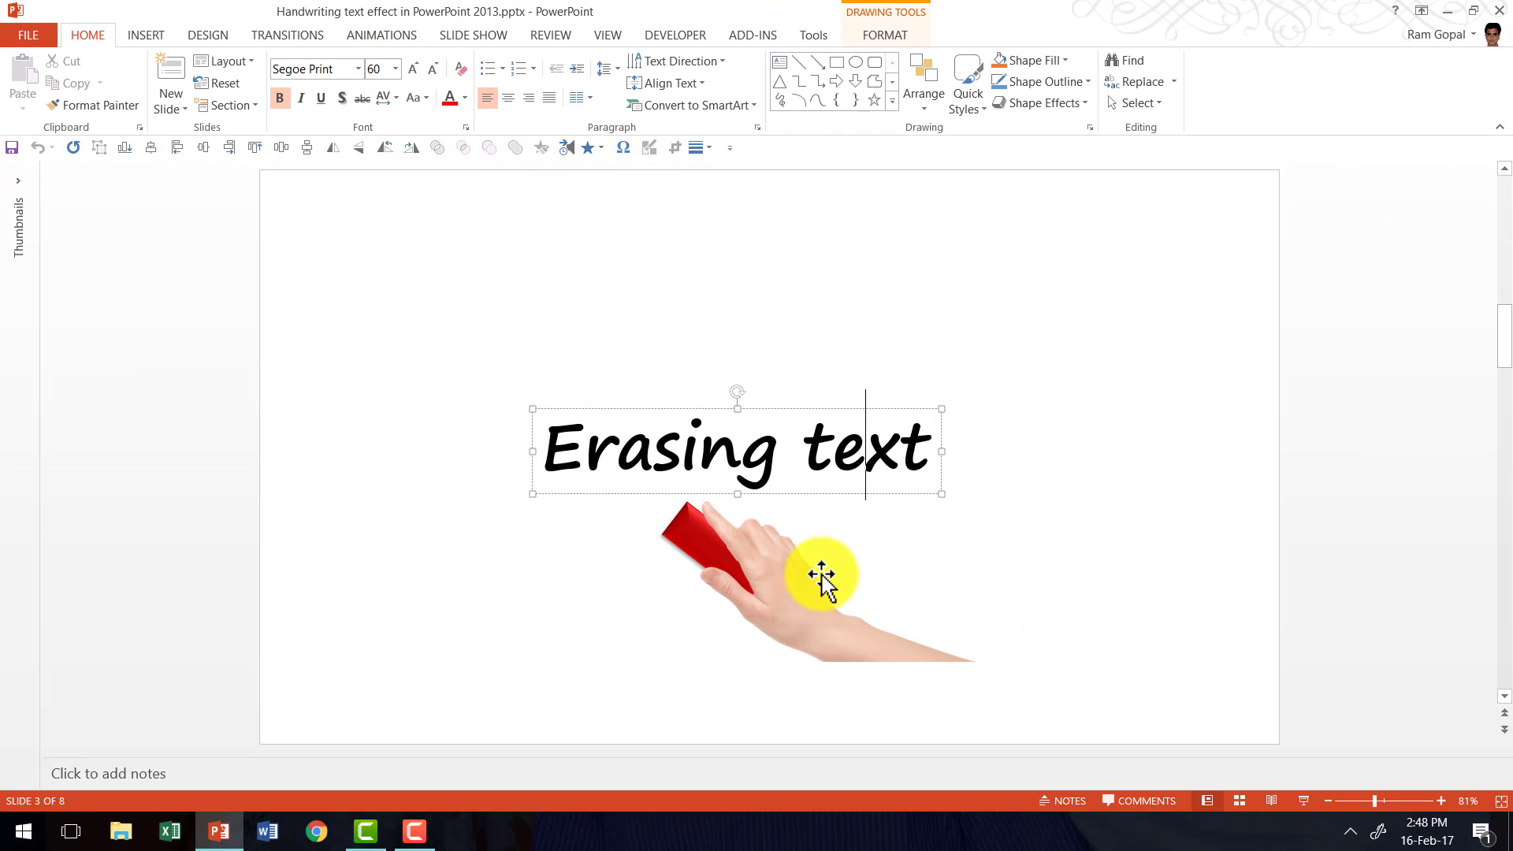
click(765, 571)
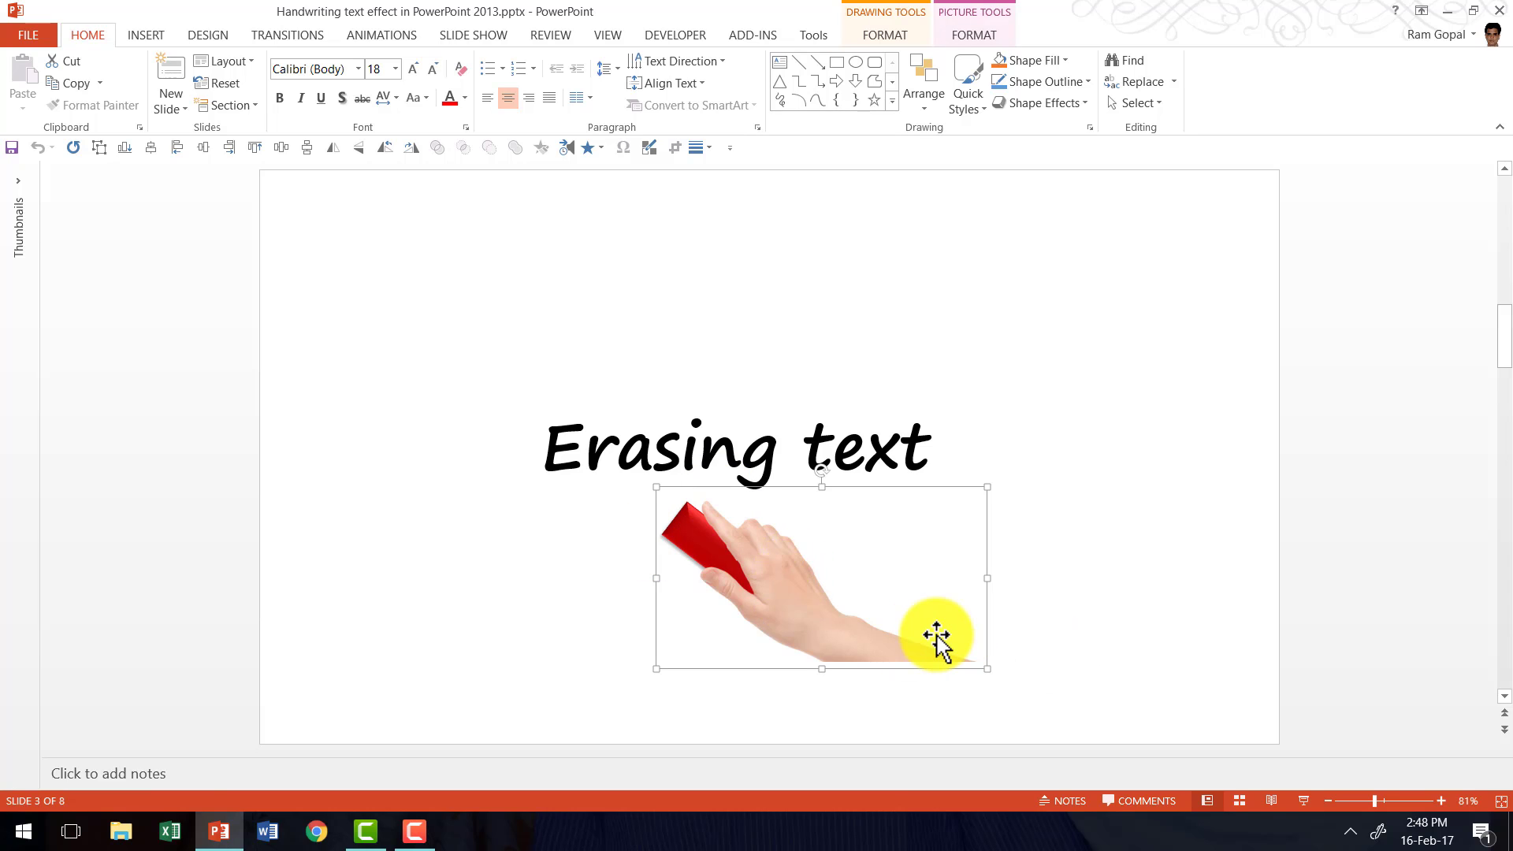
click(1055, 689)
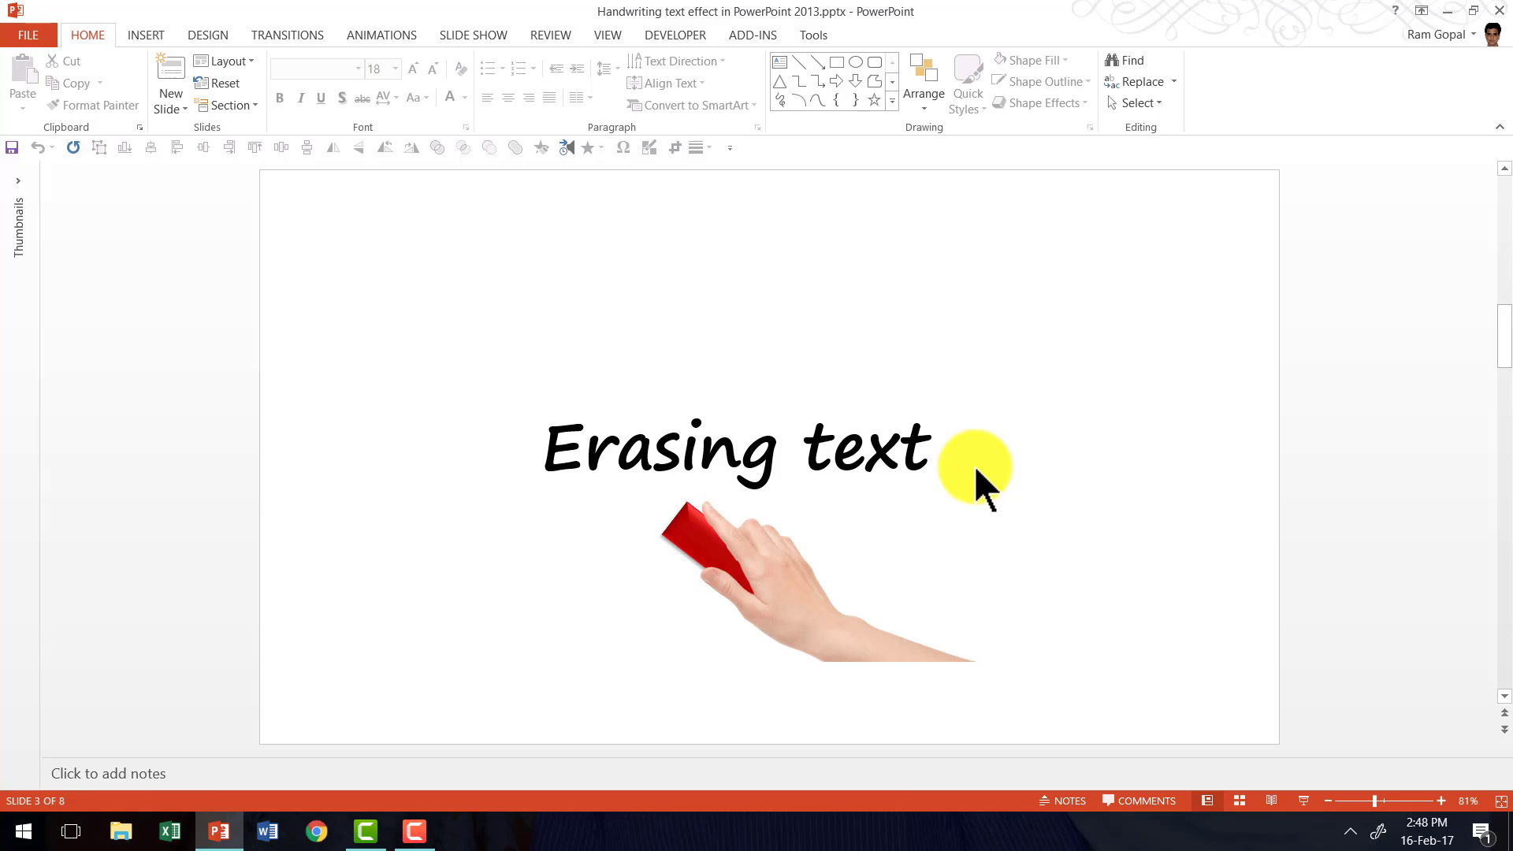
Open the Animation Pane and apply the Exit > Fade effect to the 'Erasing text' box
click(377, 31)
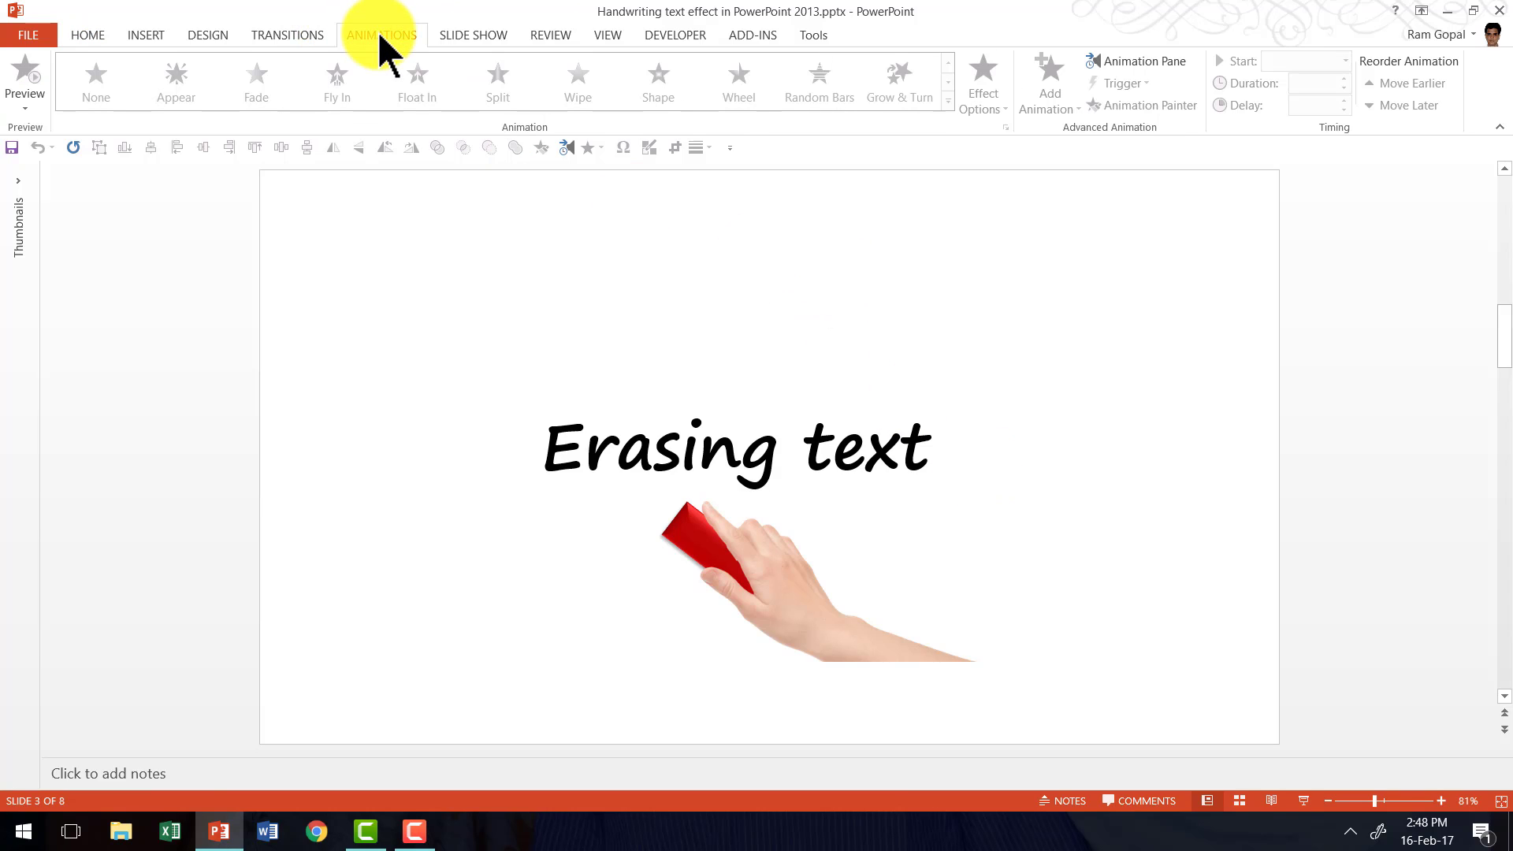
click(1144, 59)
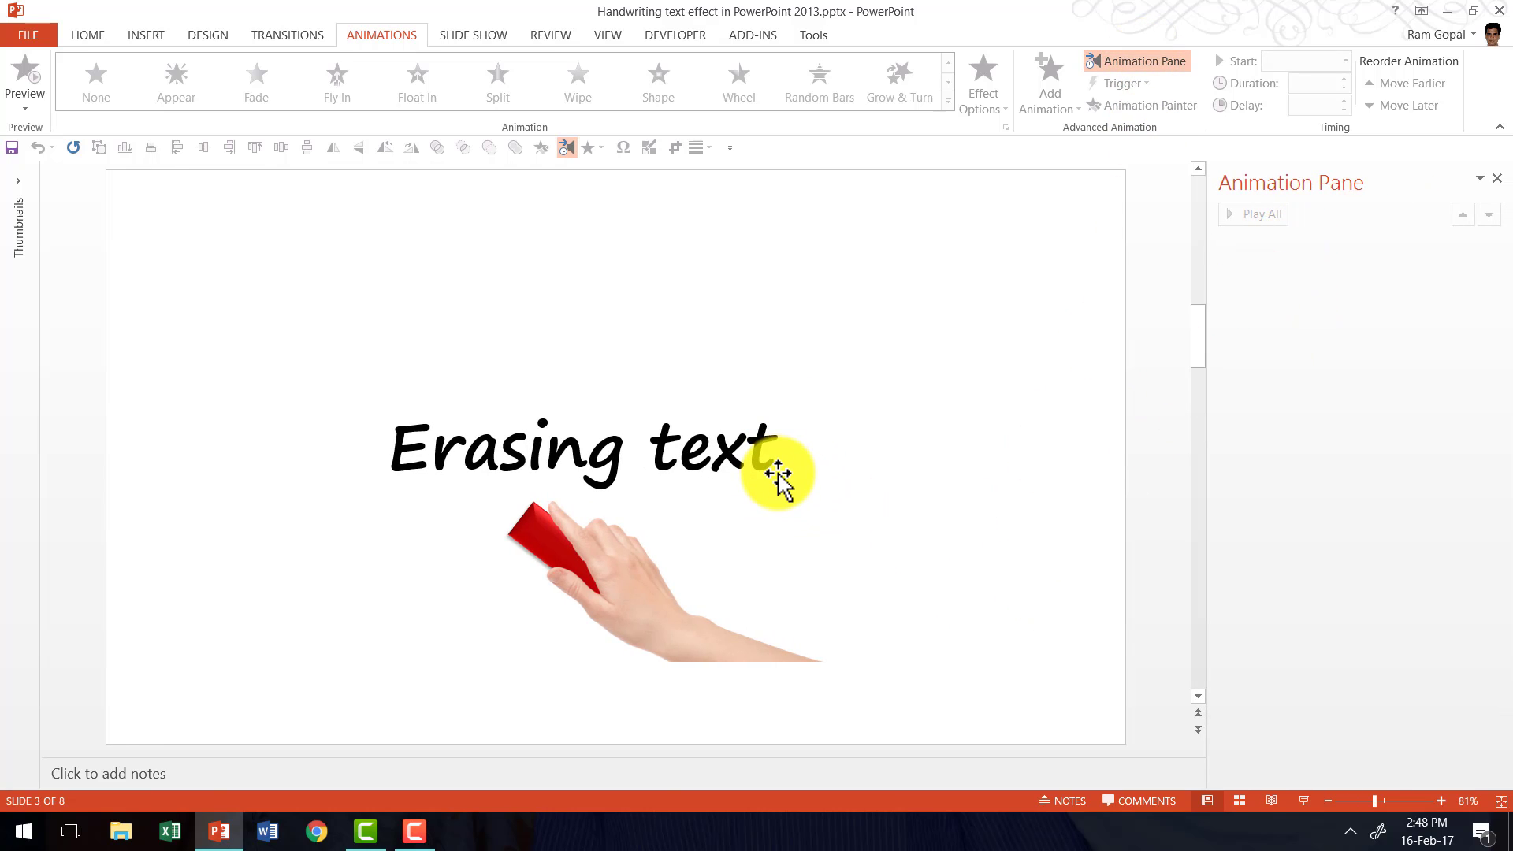
click(787, 434)
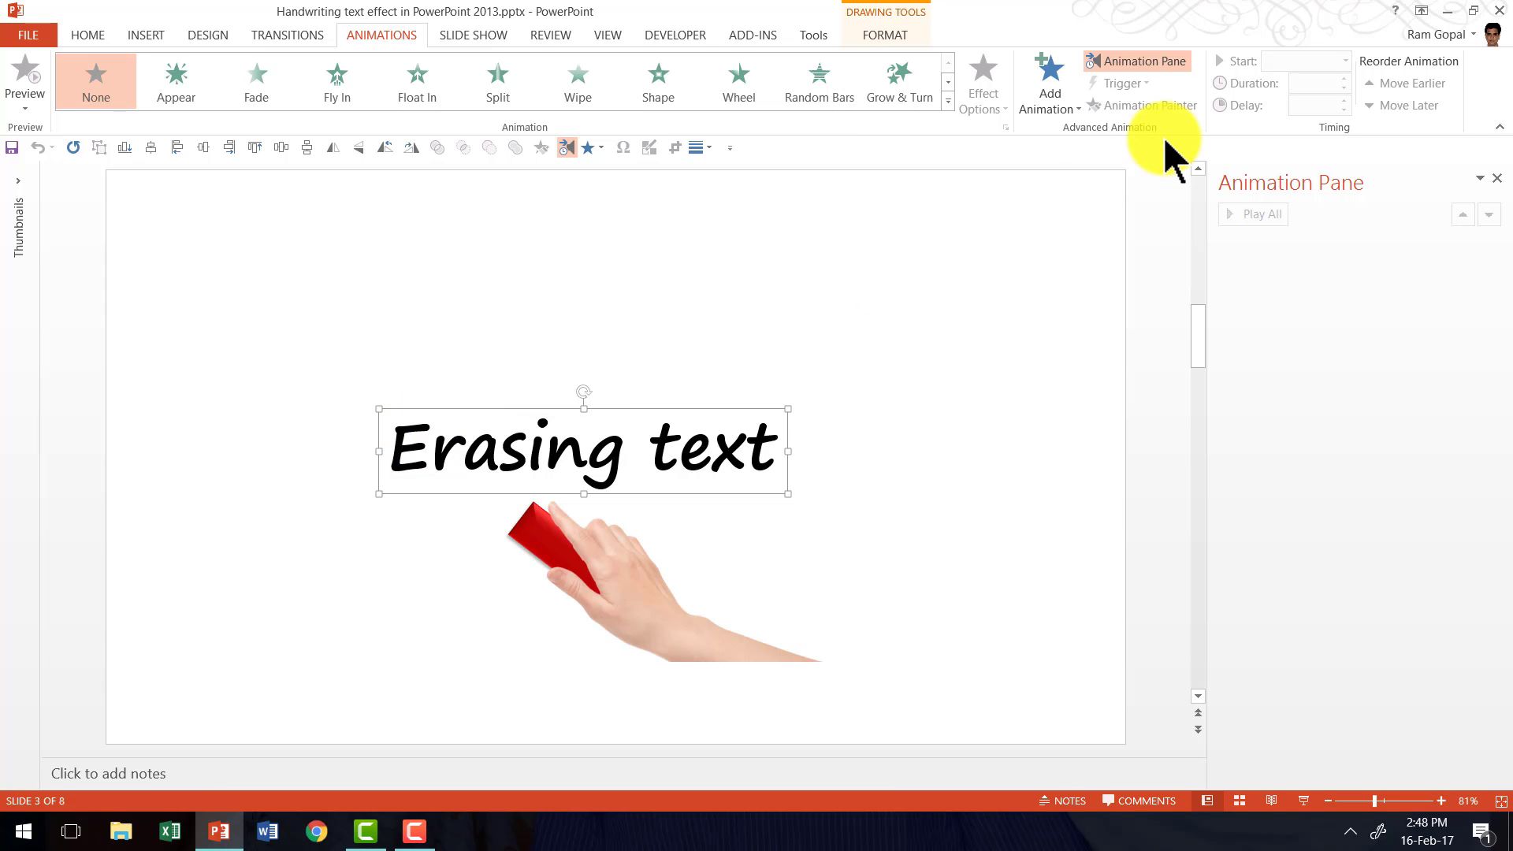
click(948, 101)
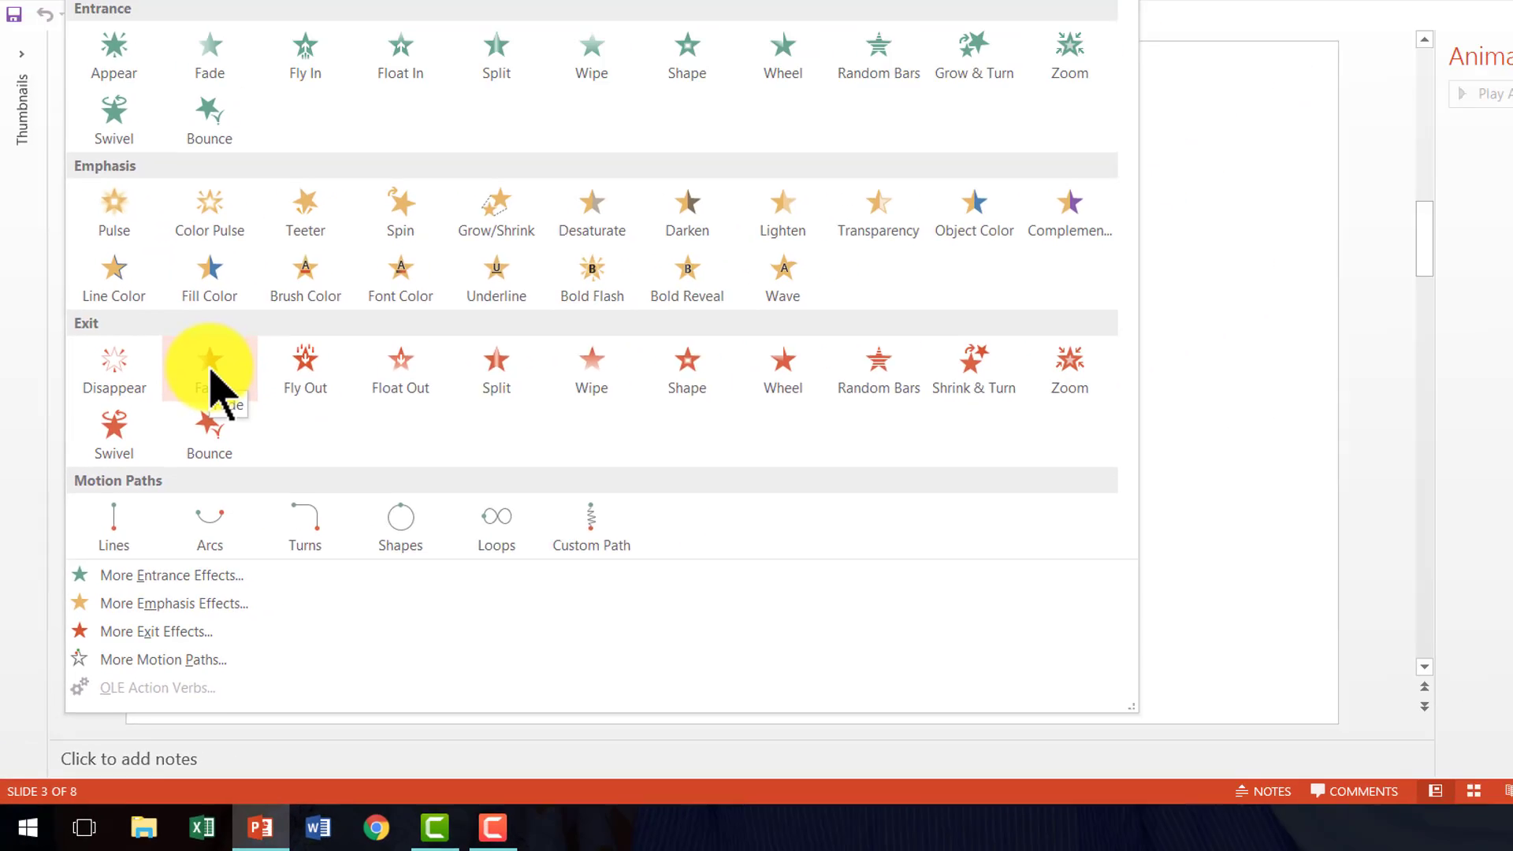
click(300, 158)
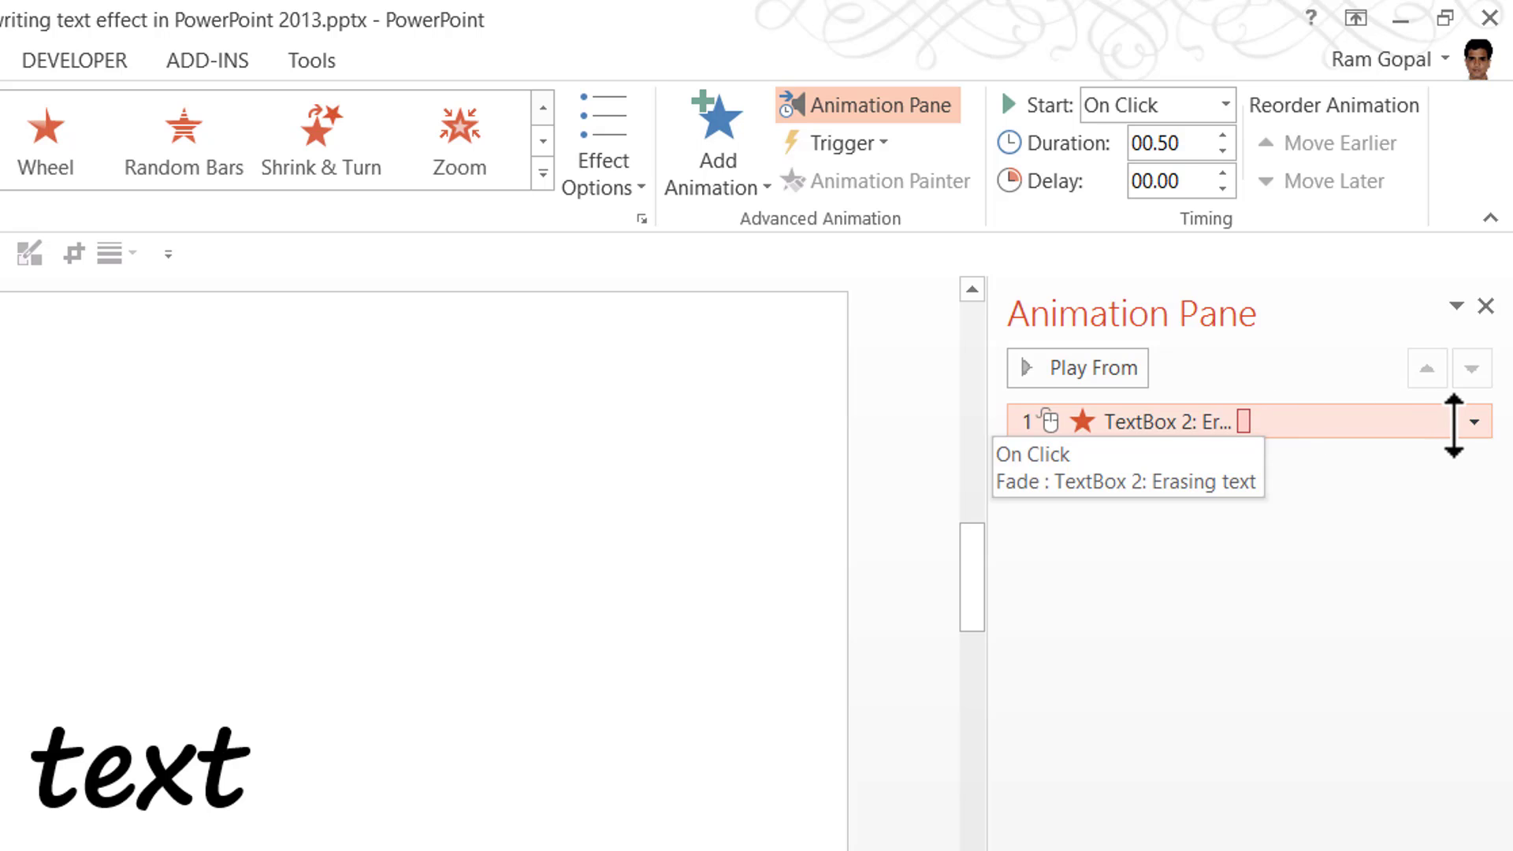
In the Fade effect options, set Animate text to By letter with 100% delay between letters
click(1474, 423)
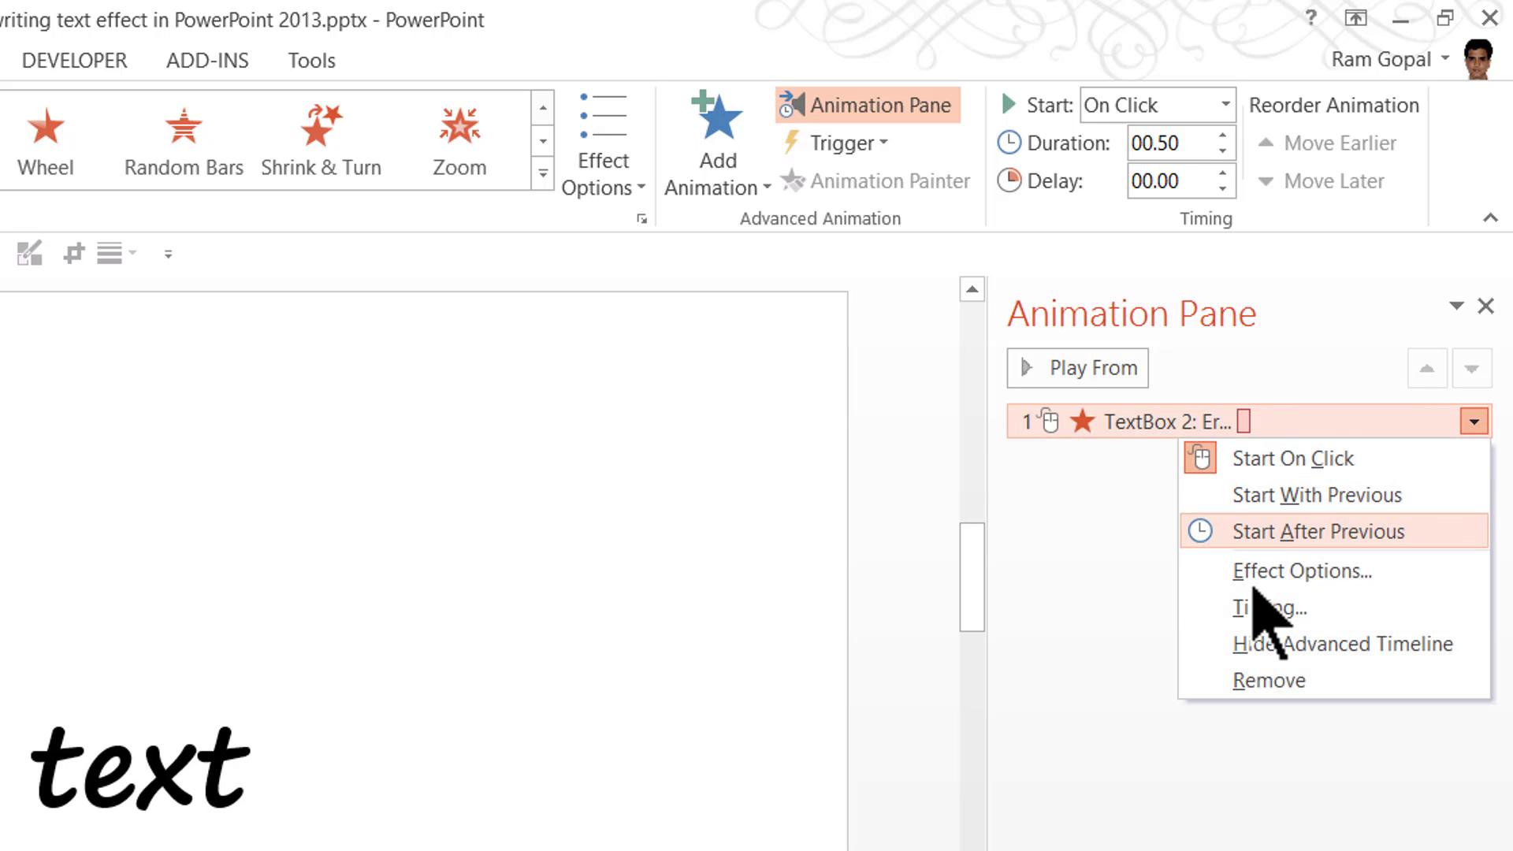
click(1285, 572)
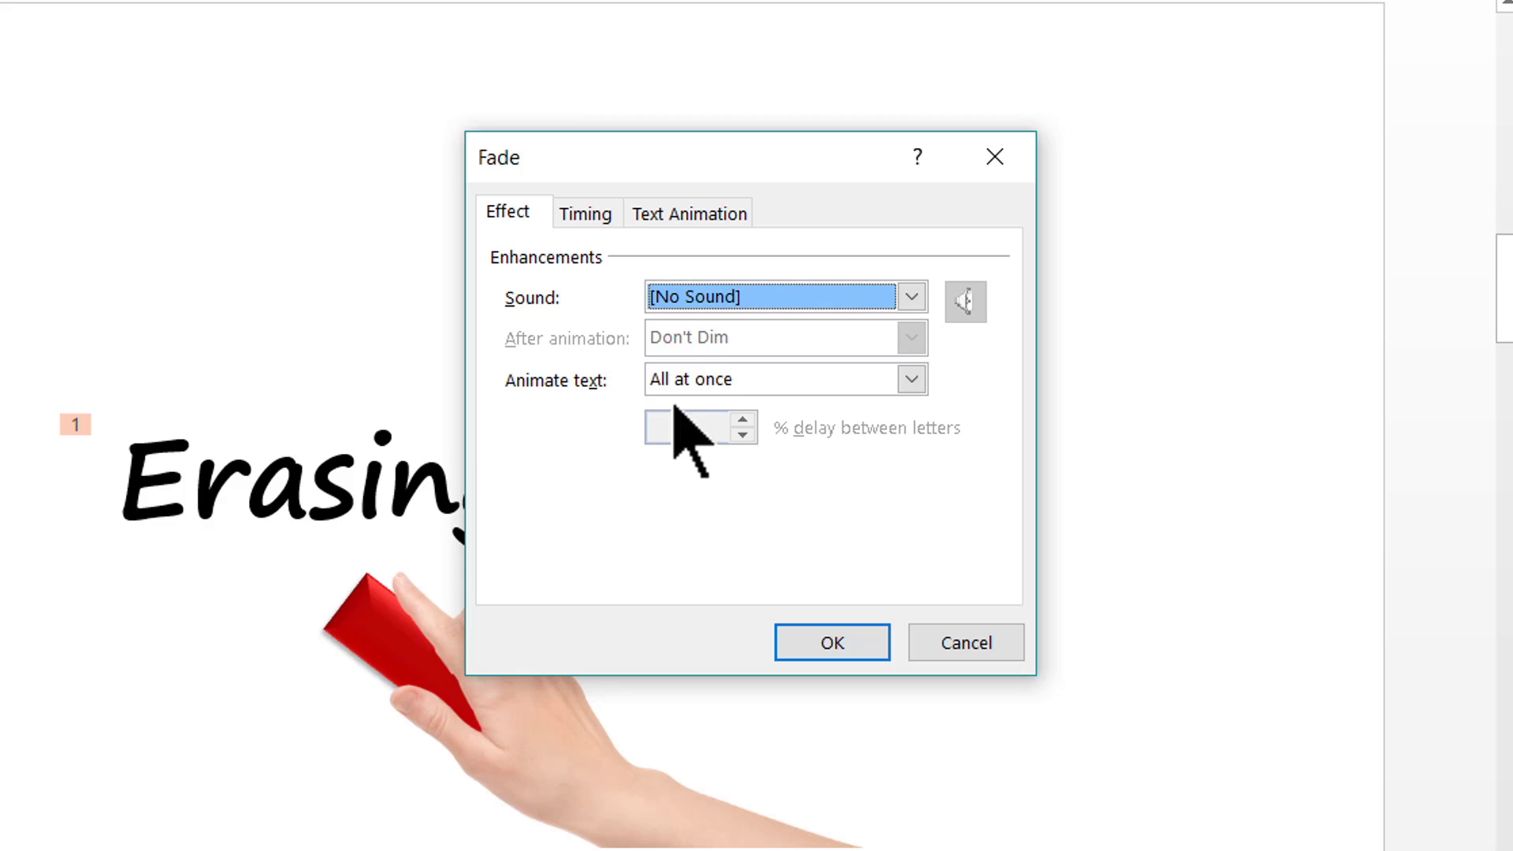
click(778, 377)
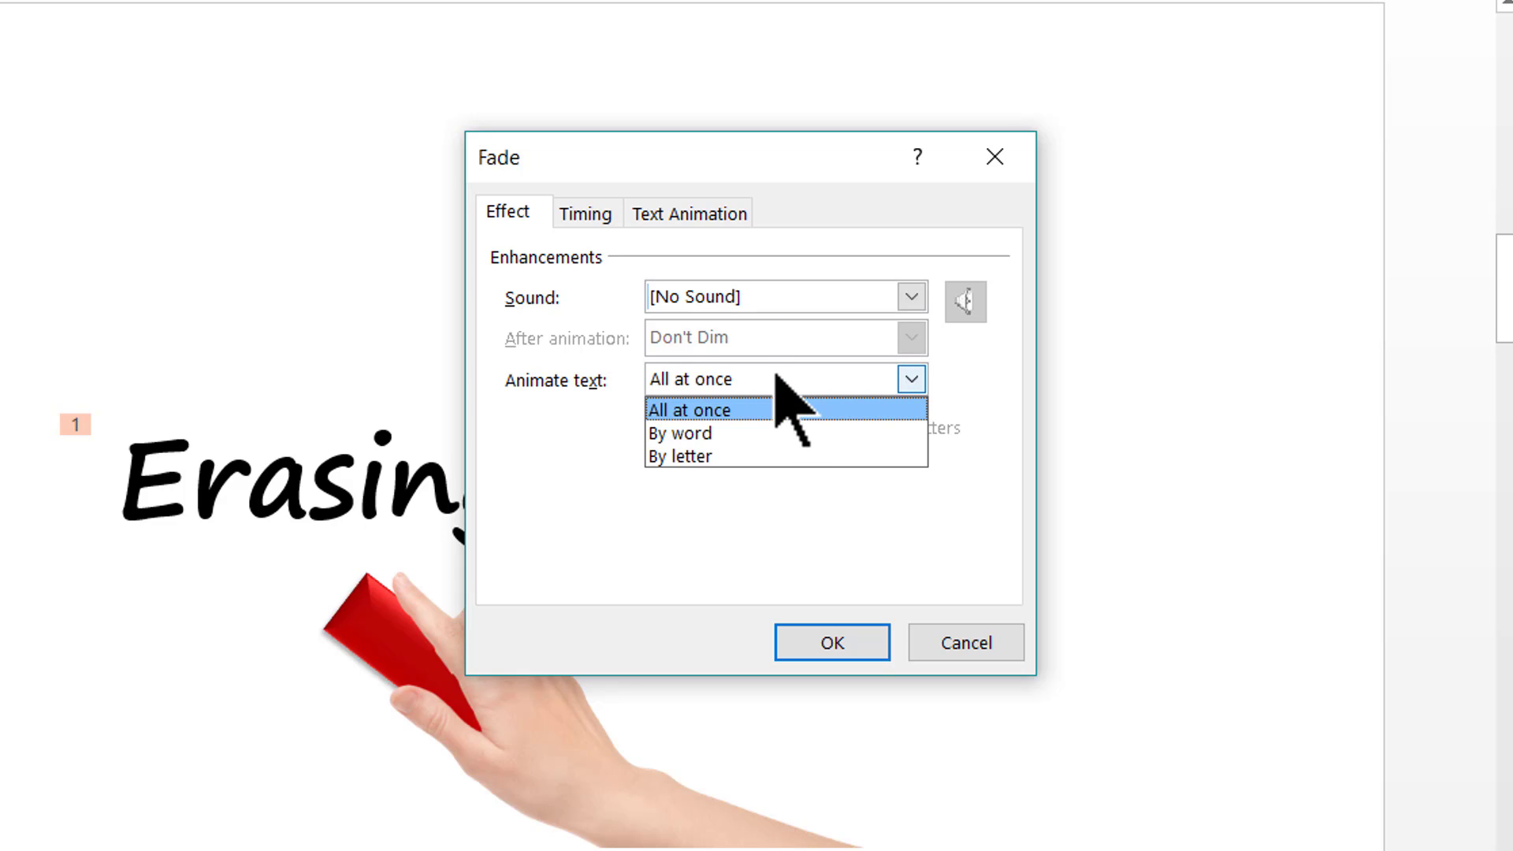
click(704, 460)
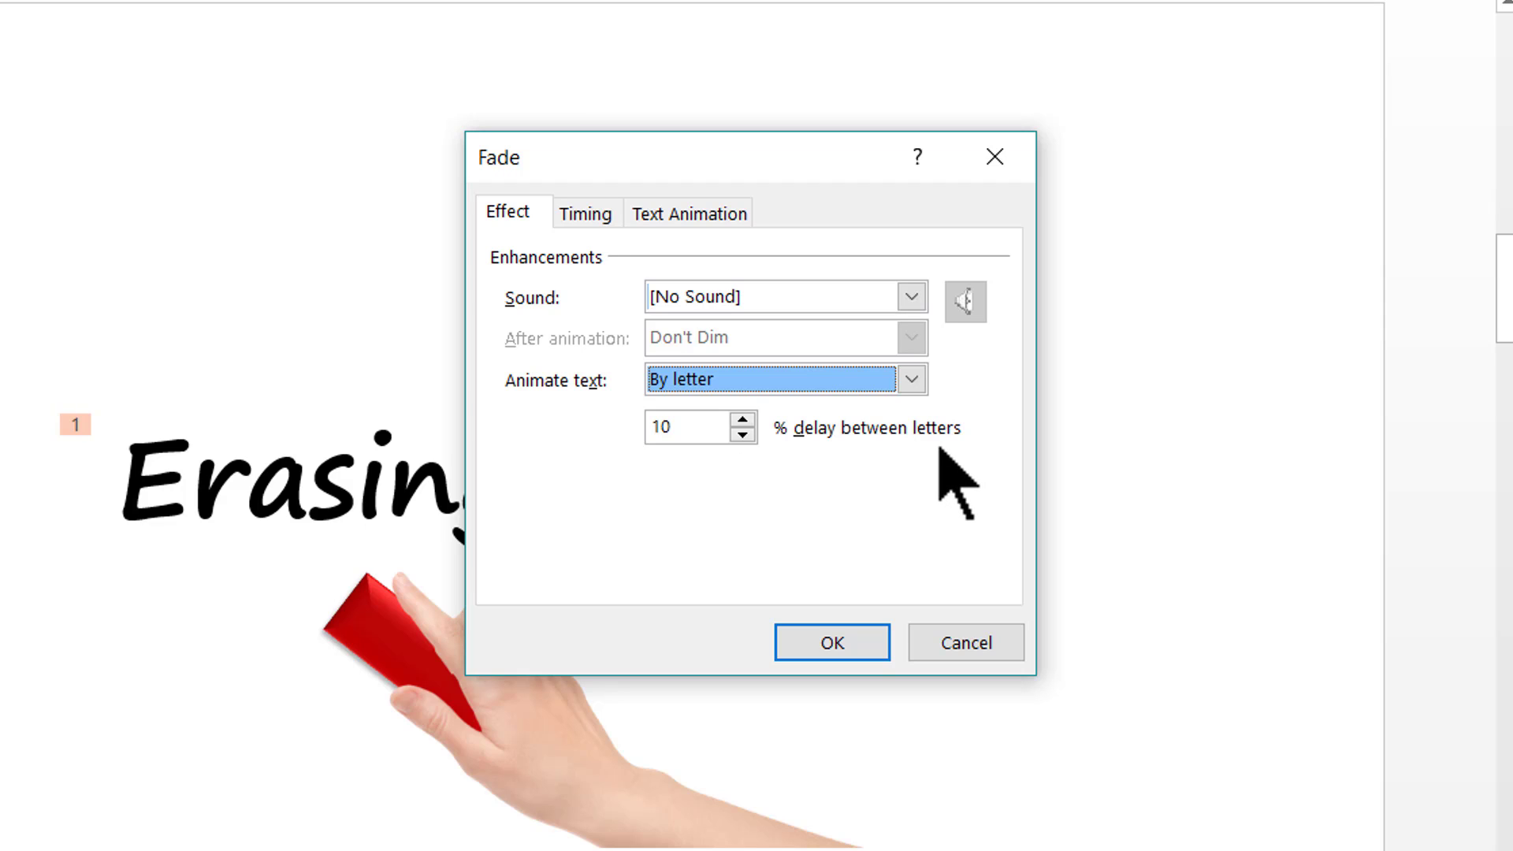
drag(672, 427, 628, 429)
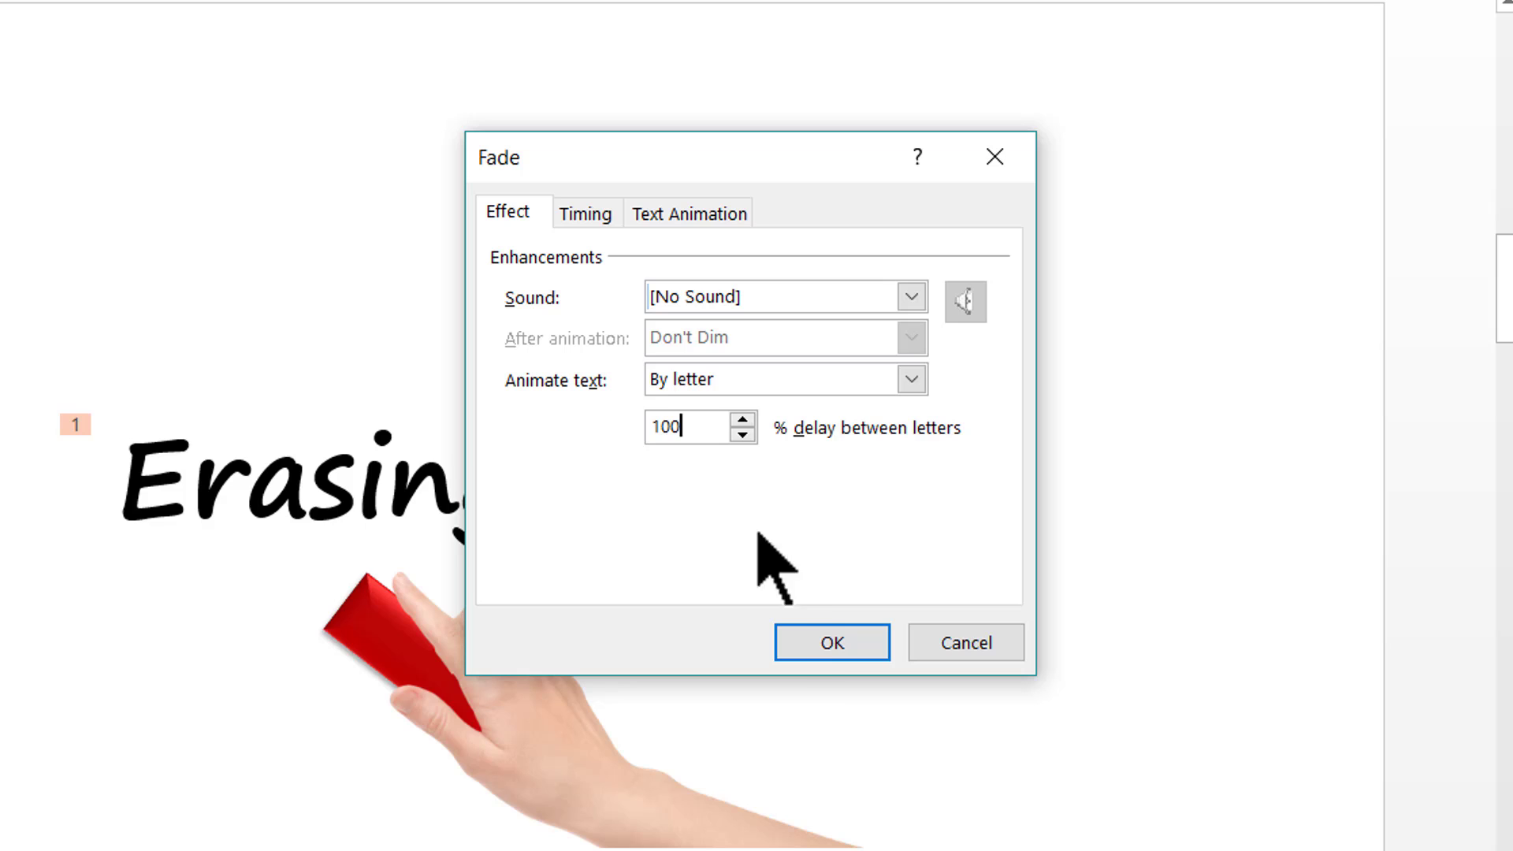
Confirm the By letter fade settings and set the Fade duration to 0.25 seconds
click(820, 658)
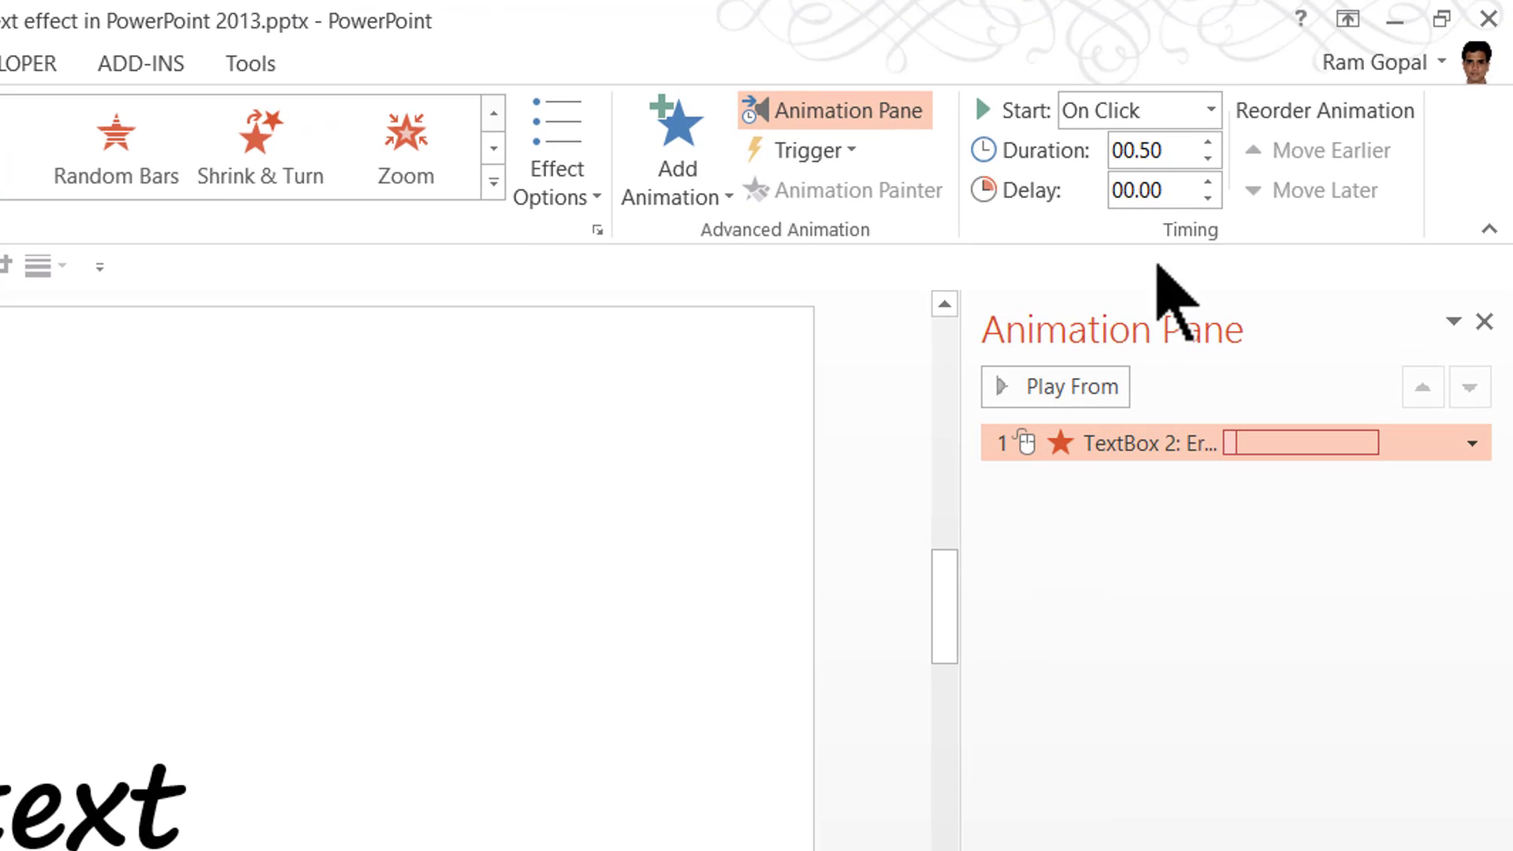
click(1182, 150)
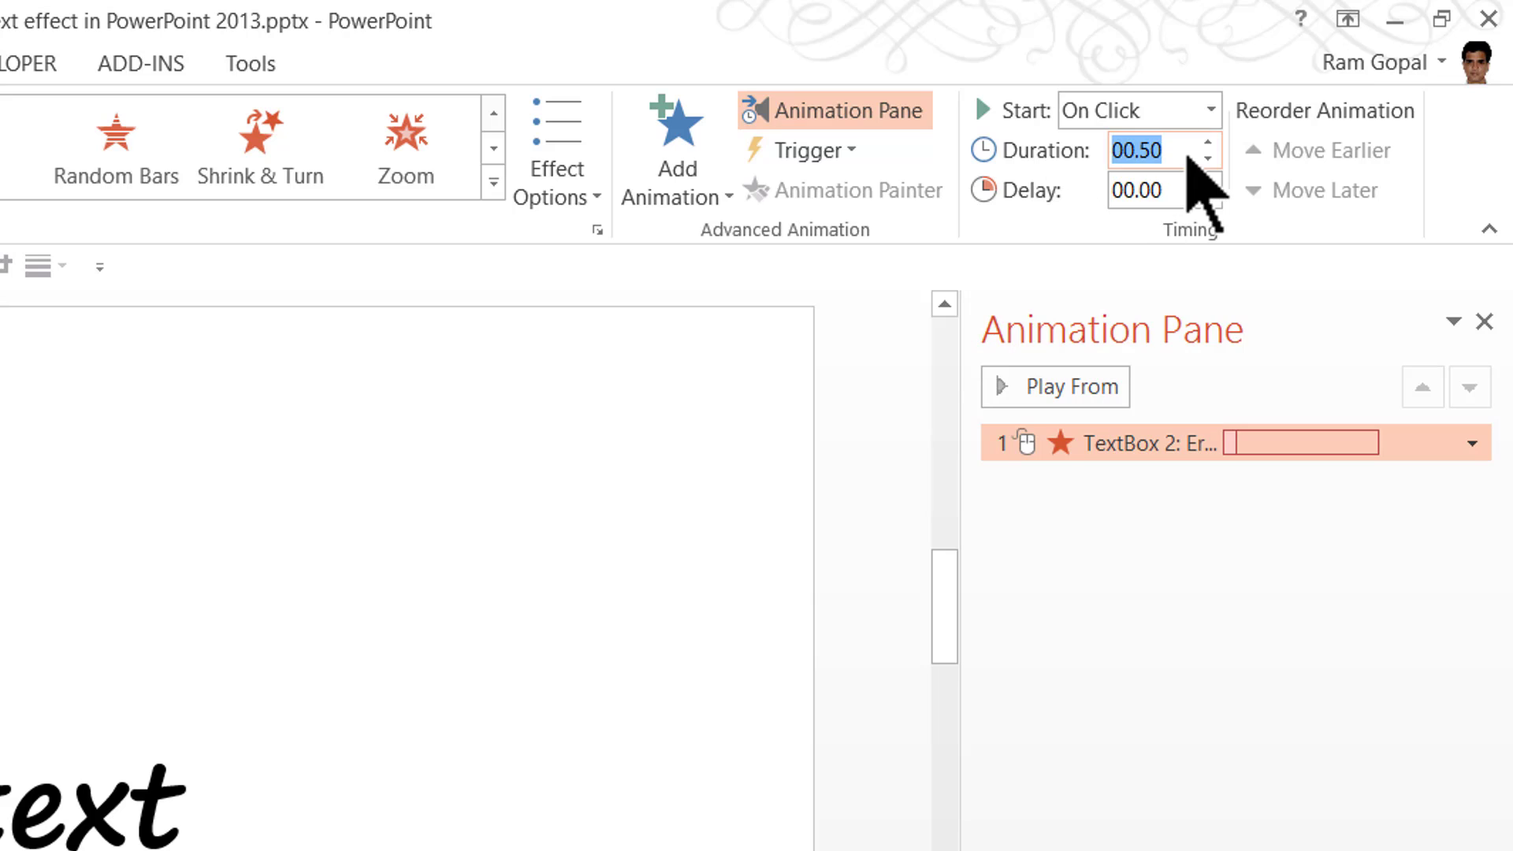
text(0)
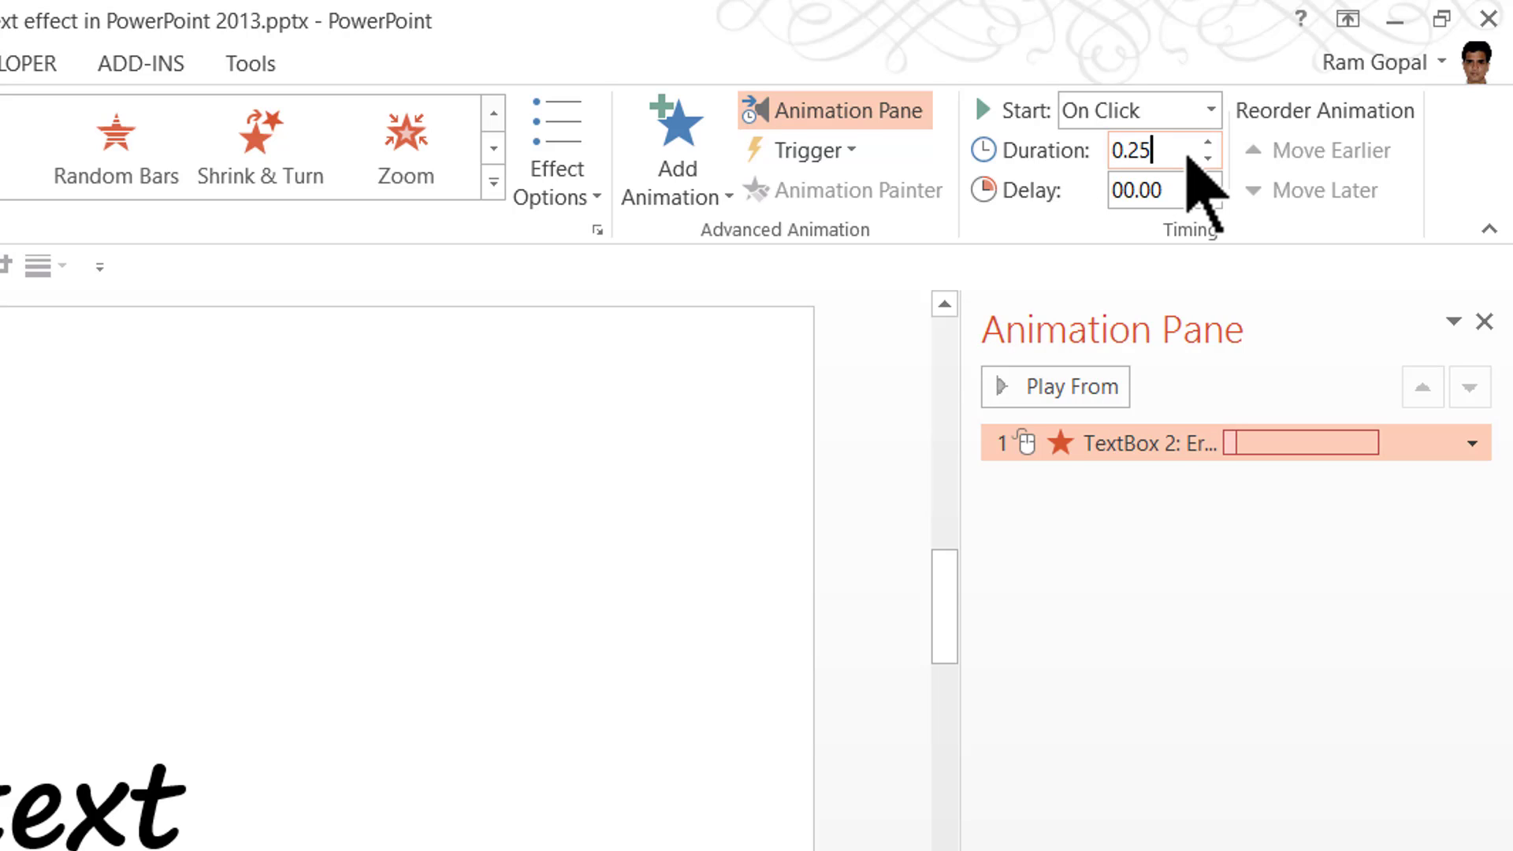
key(Return)
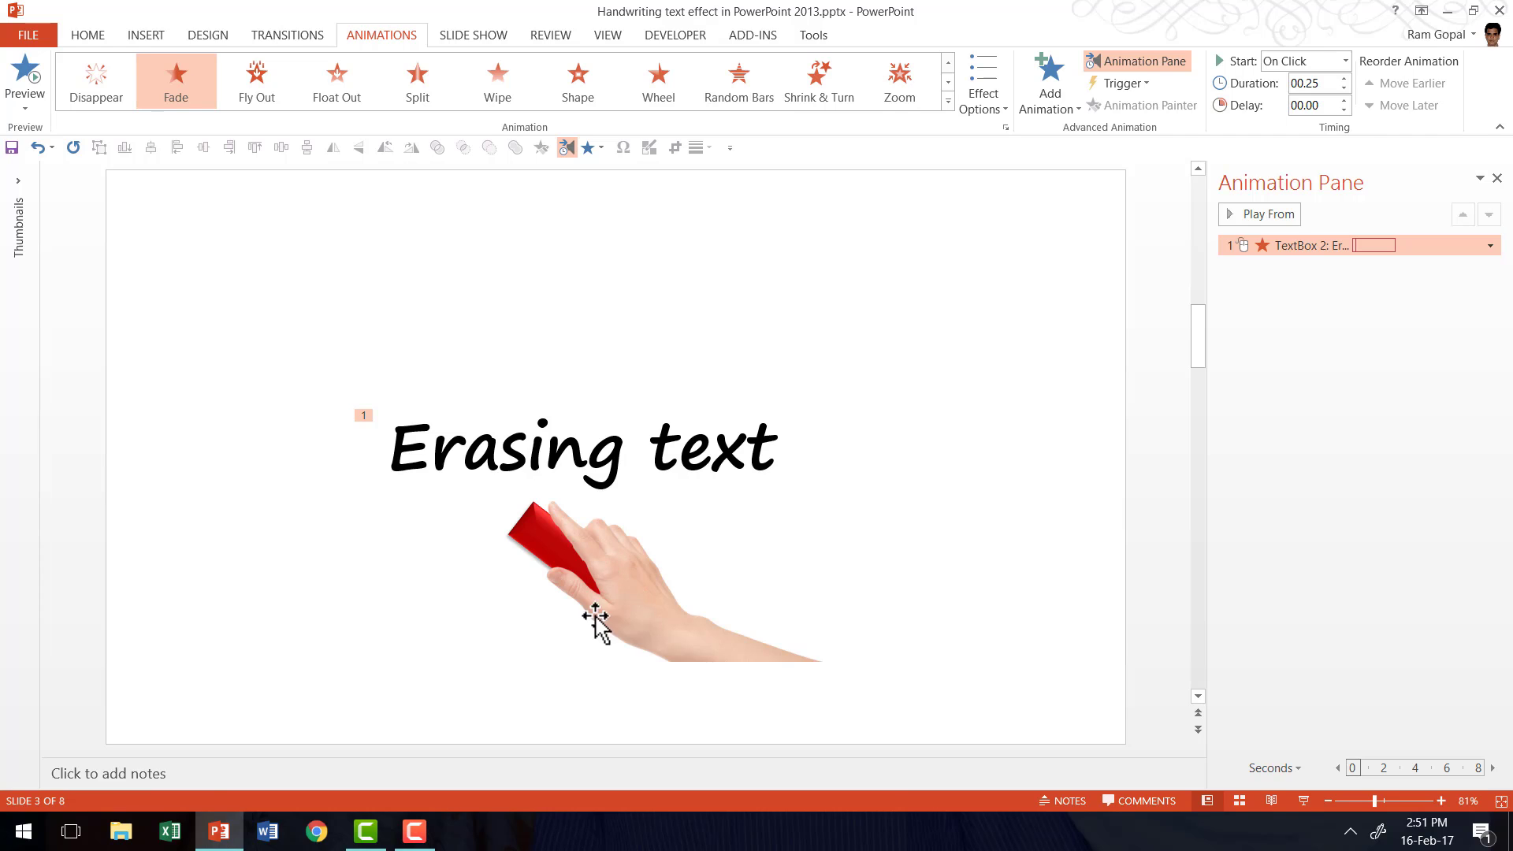
Apply the Zigzag path from More Motion Paths to the hand-with-eraser picture
click(629, 584)
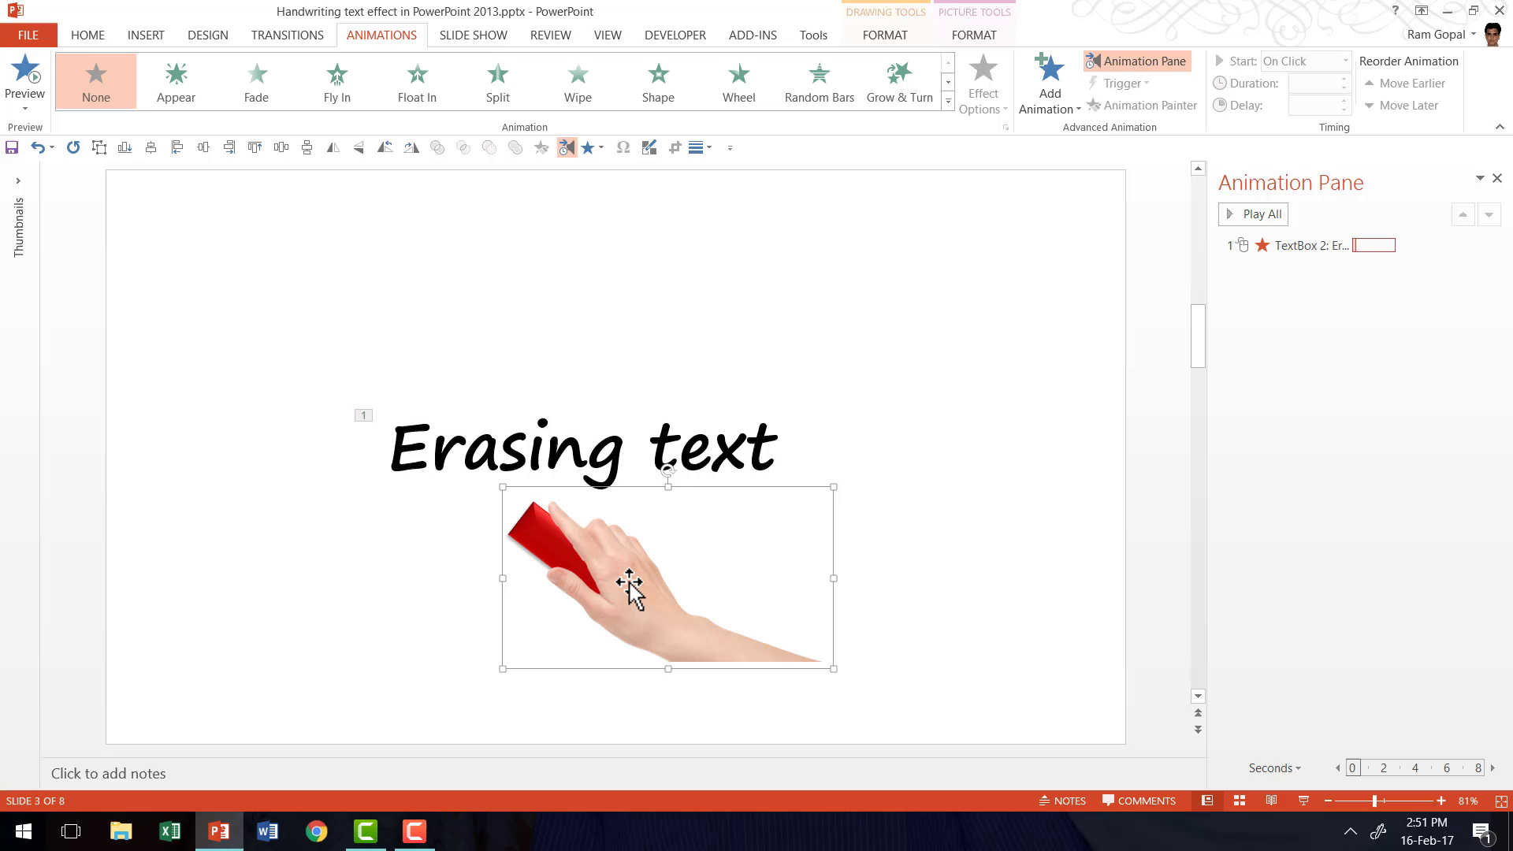
click(948, 97)
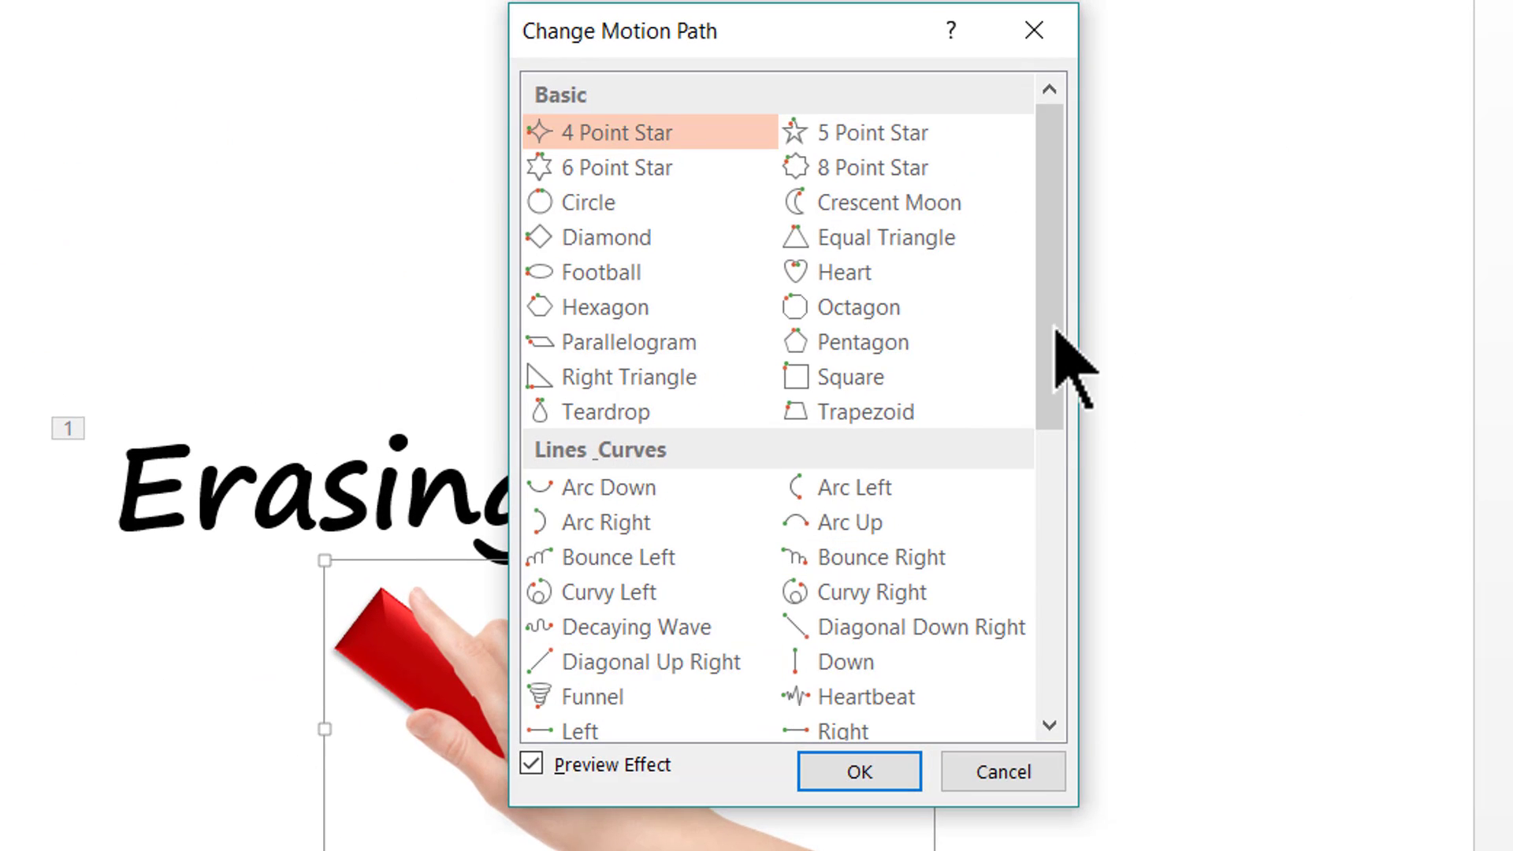
drag(1053, 327, 1051, 552)
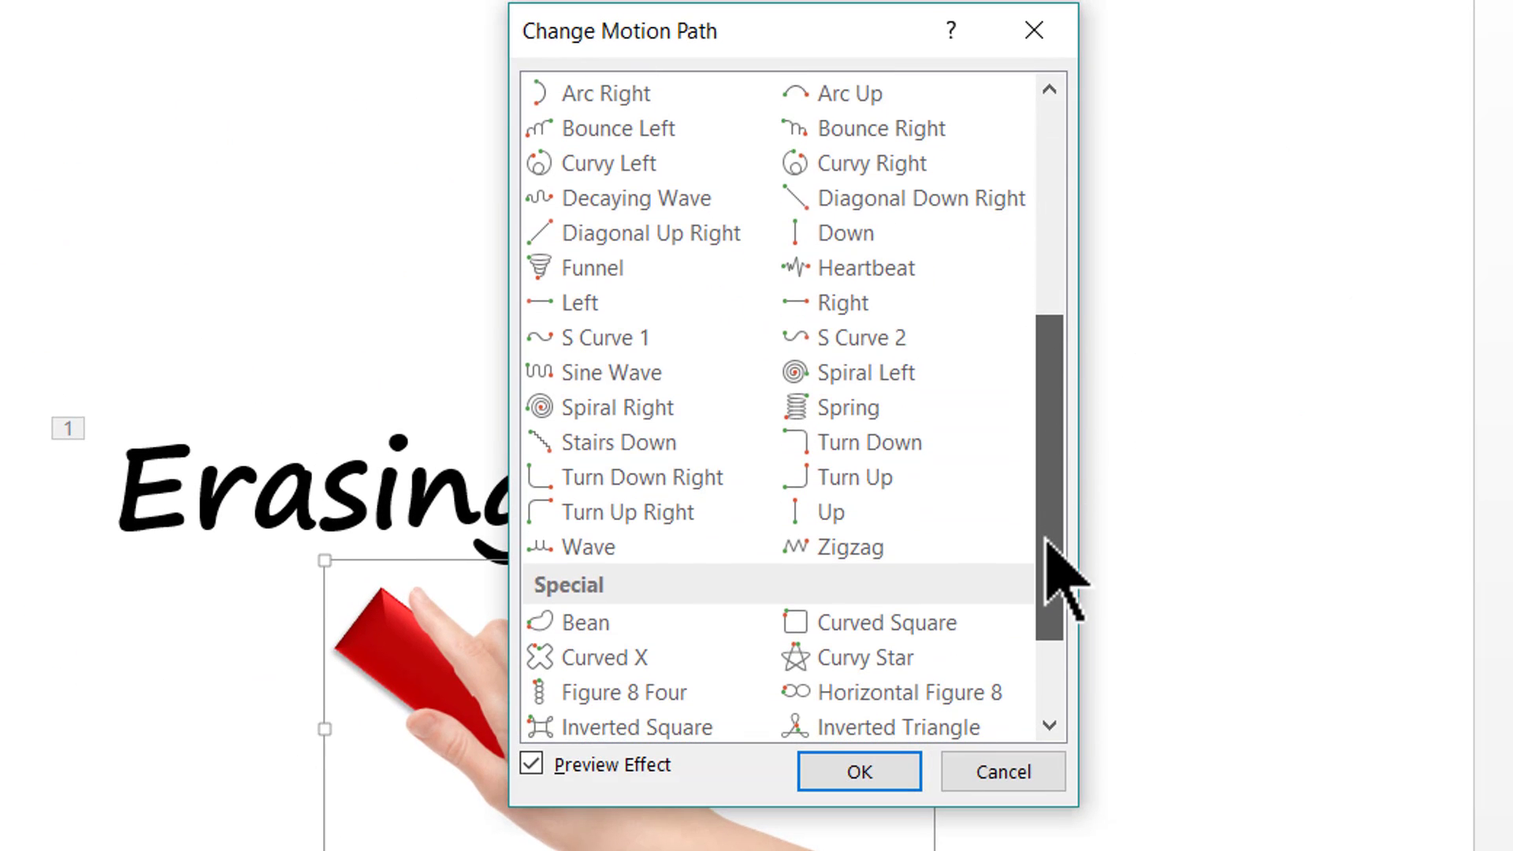
click(859, 553)
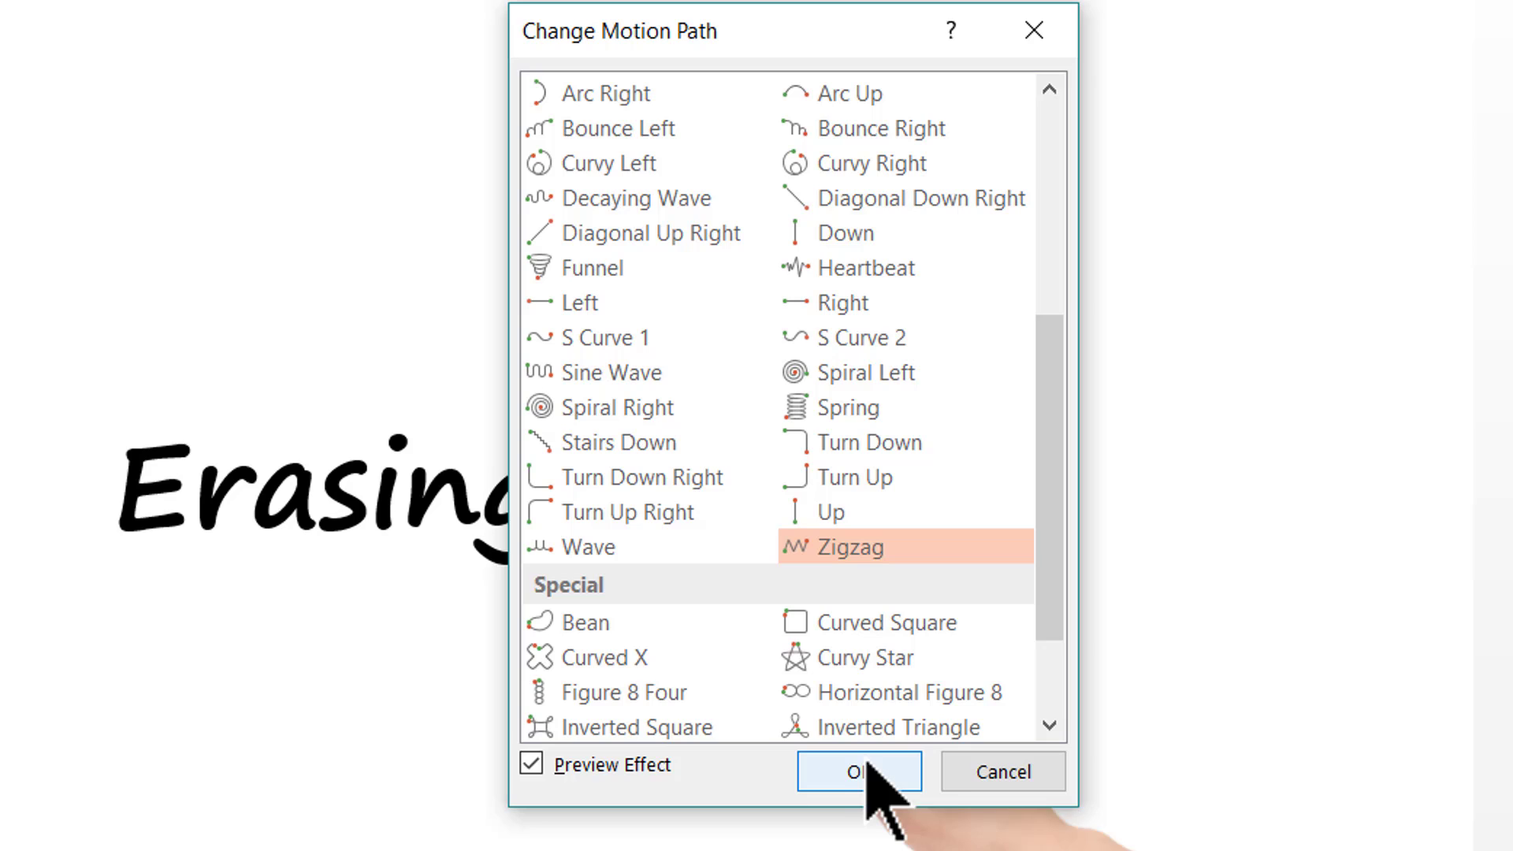
click(867, 762)
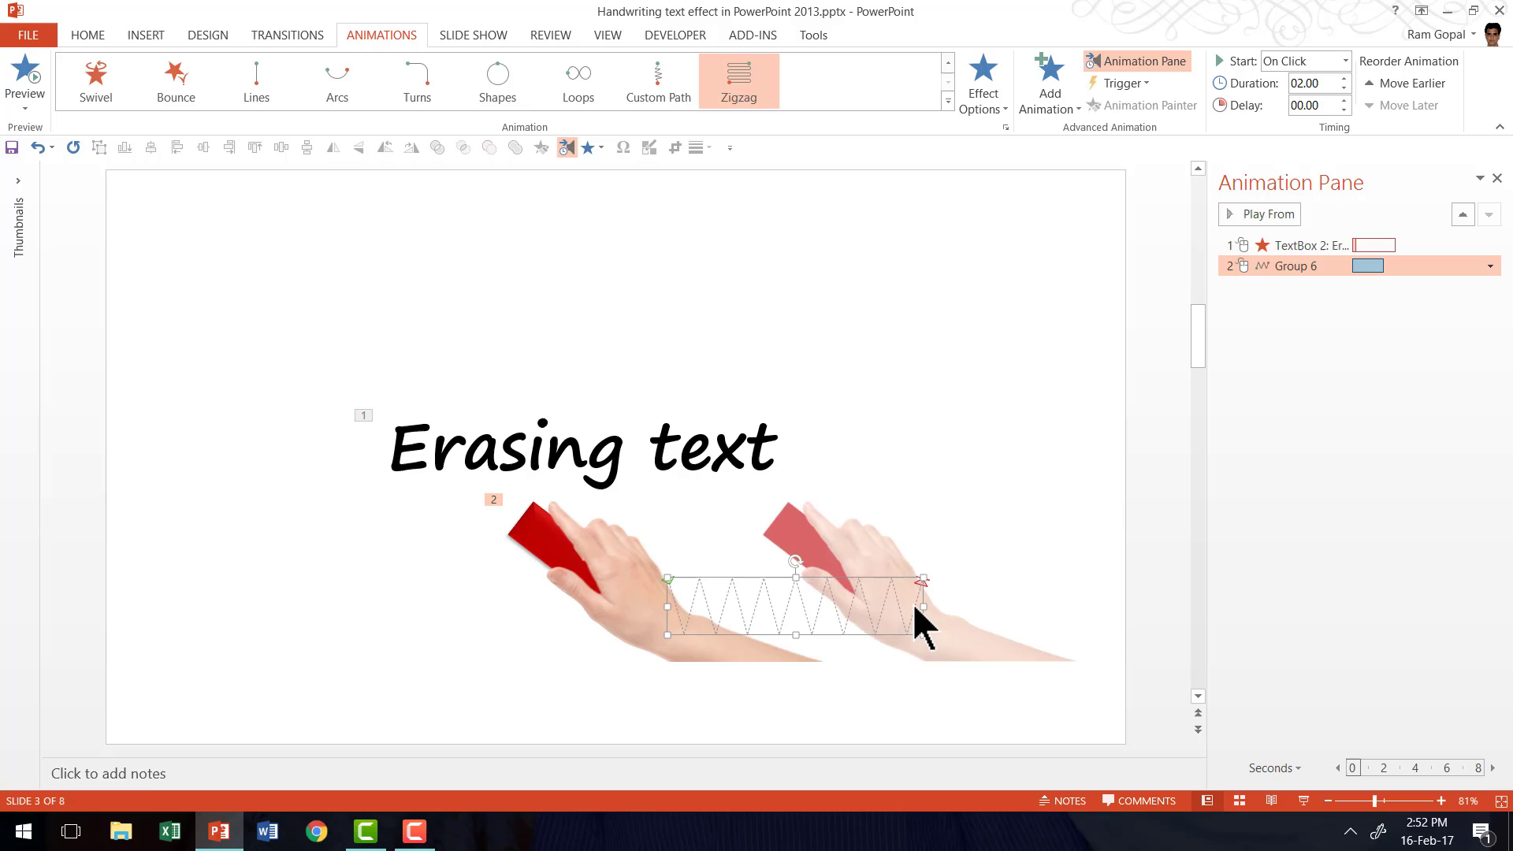
Drag the hand-and-eraser group onto the start of 'Erasing text' and preview the animations
click(621, 599)
drag(622, 592, 498, 519)
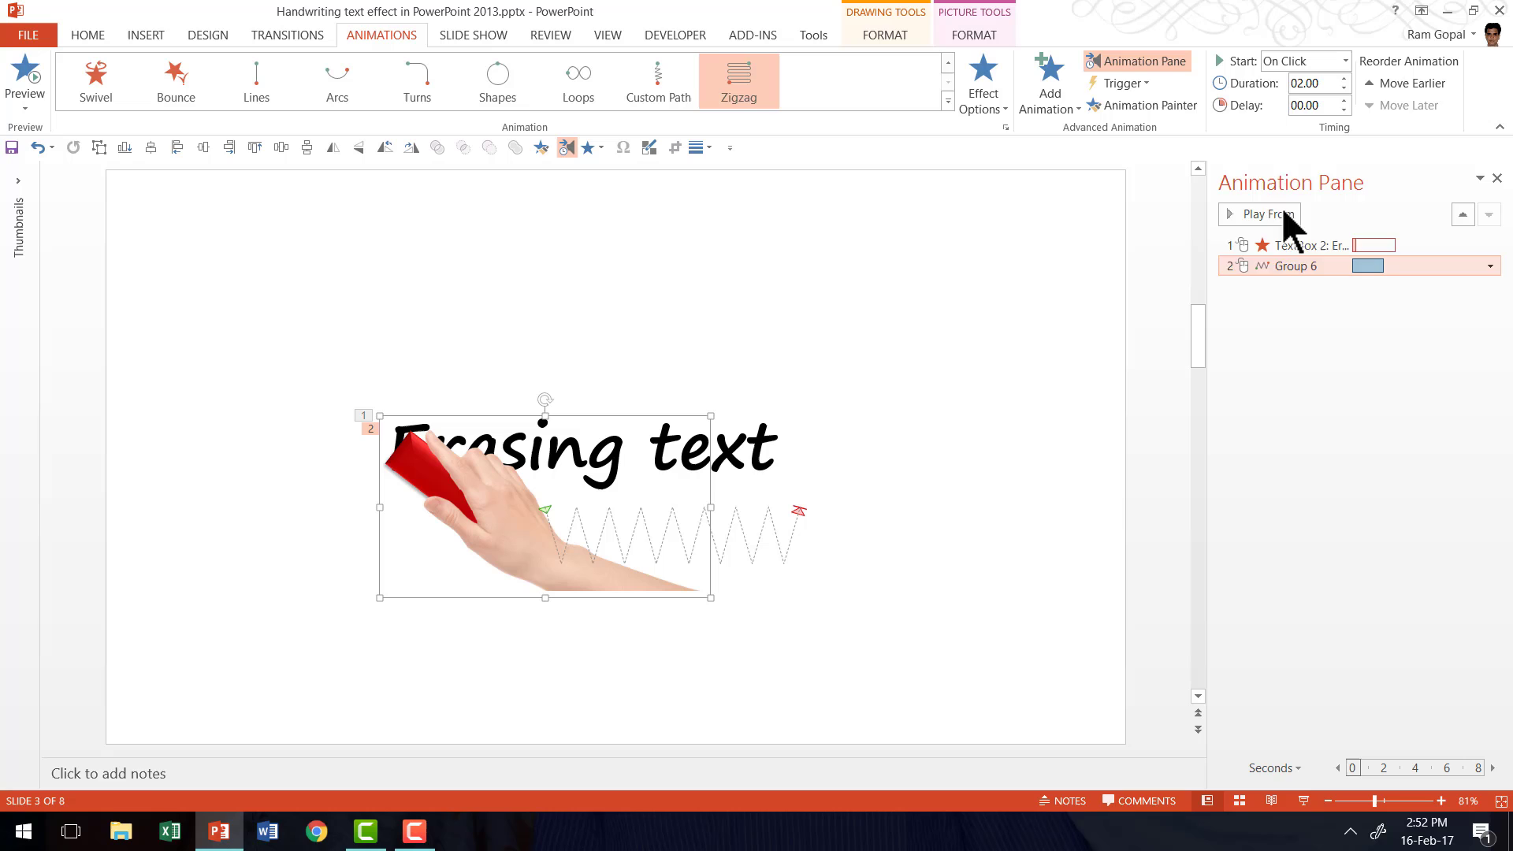
click(1255, 211)
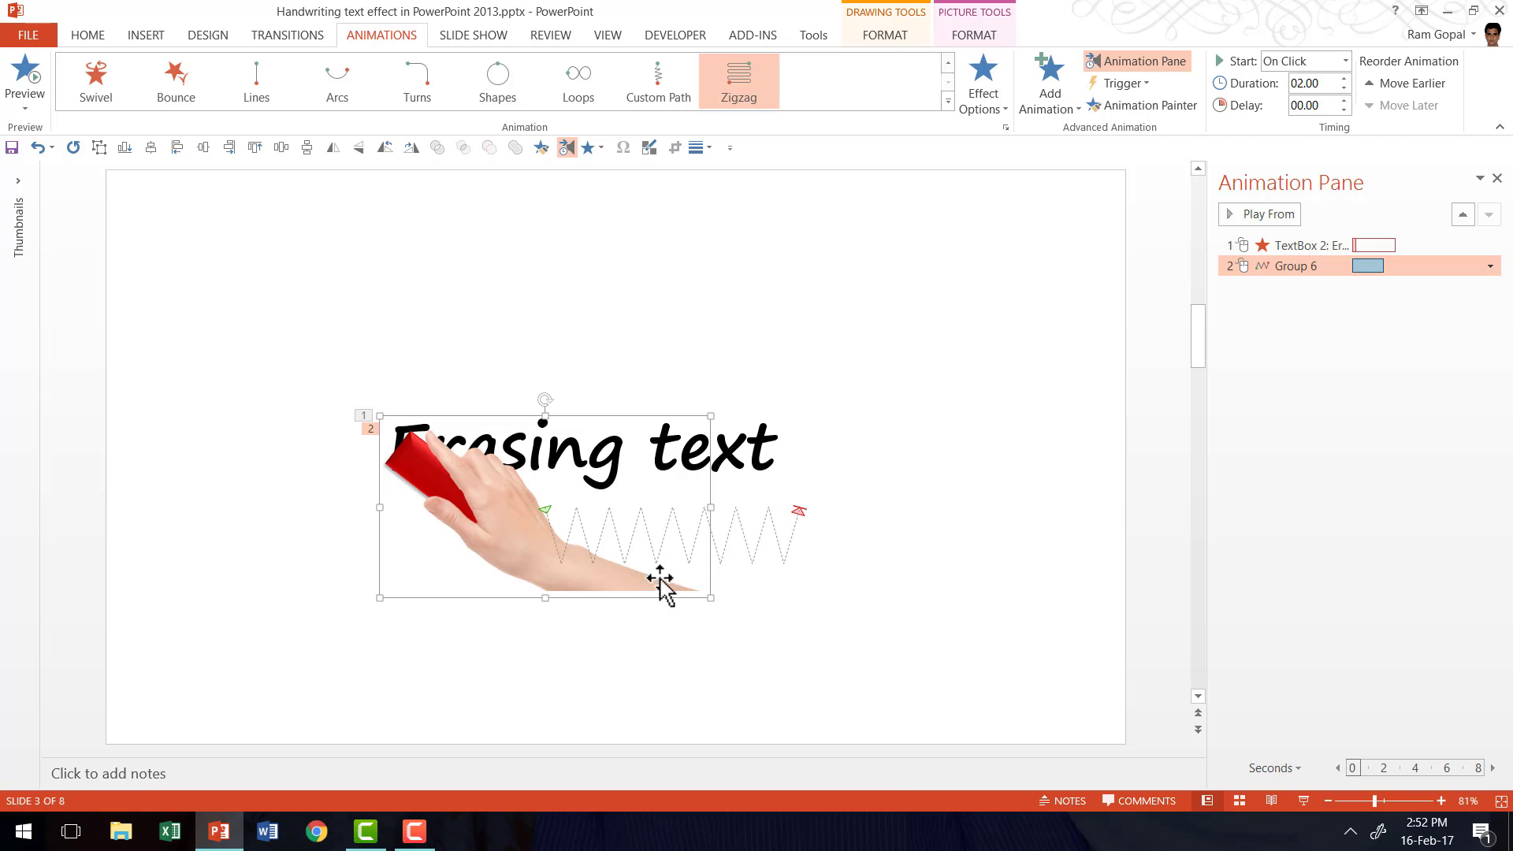
Stretch Group 6's zigzag path to the right so it spans all of 'Erasing text'
click(1285, 266)
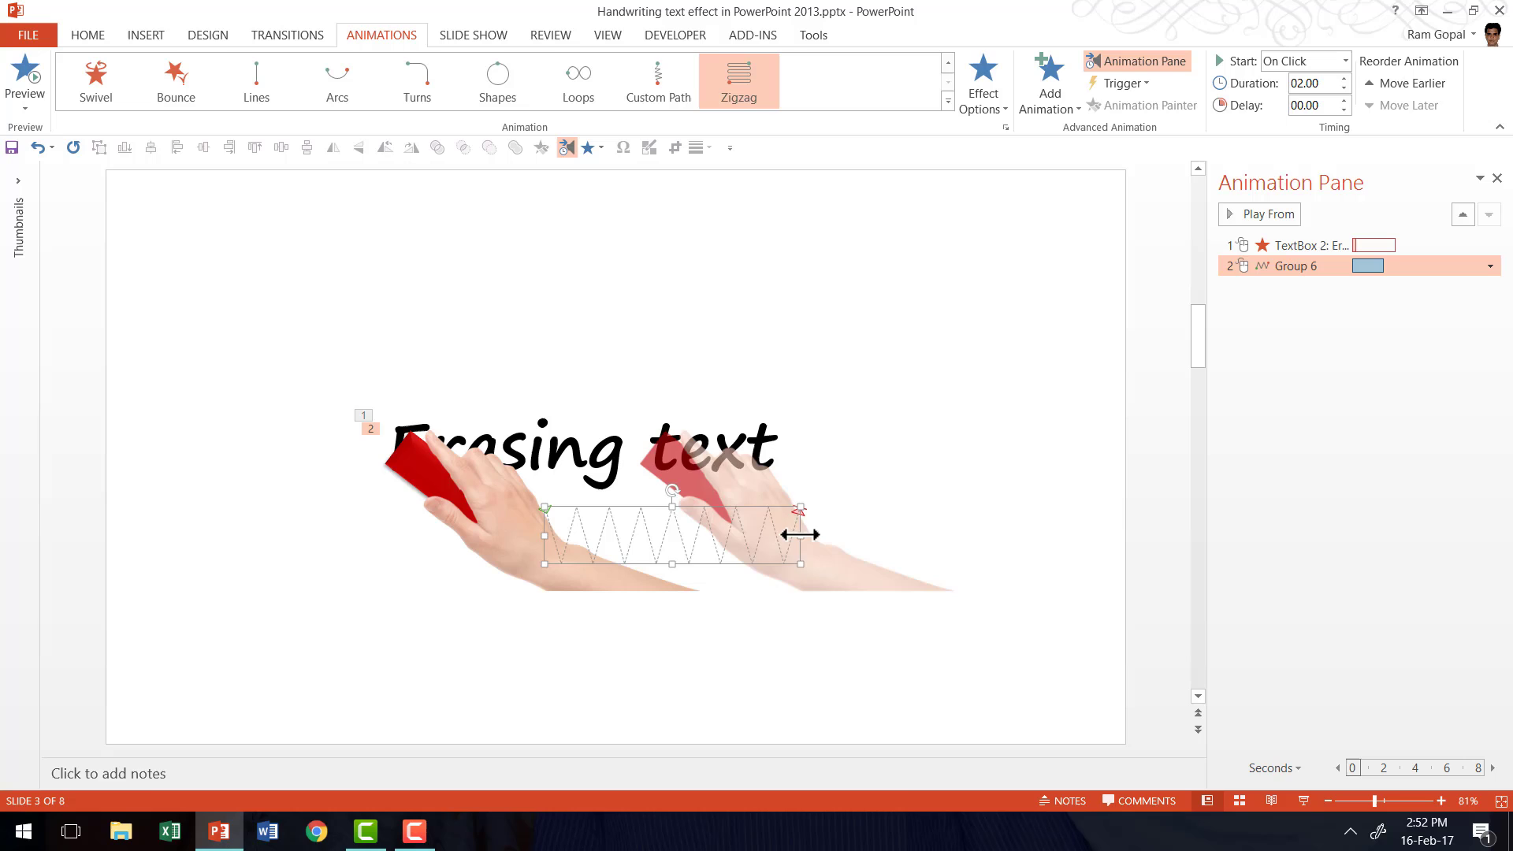
drag(800, 534, 929, 535)
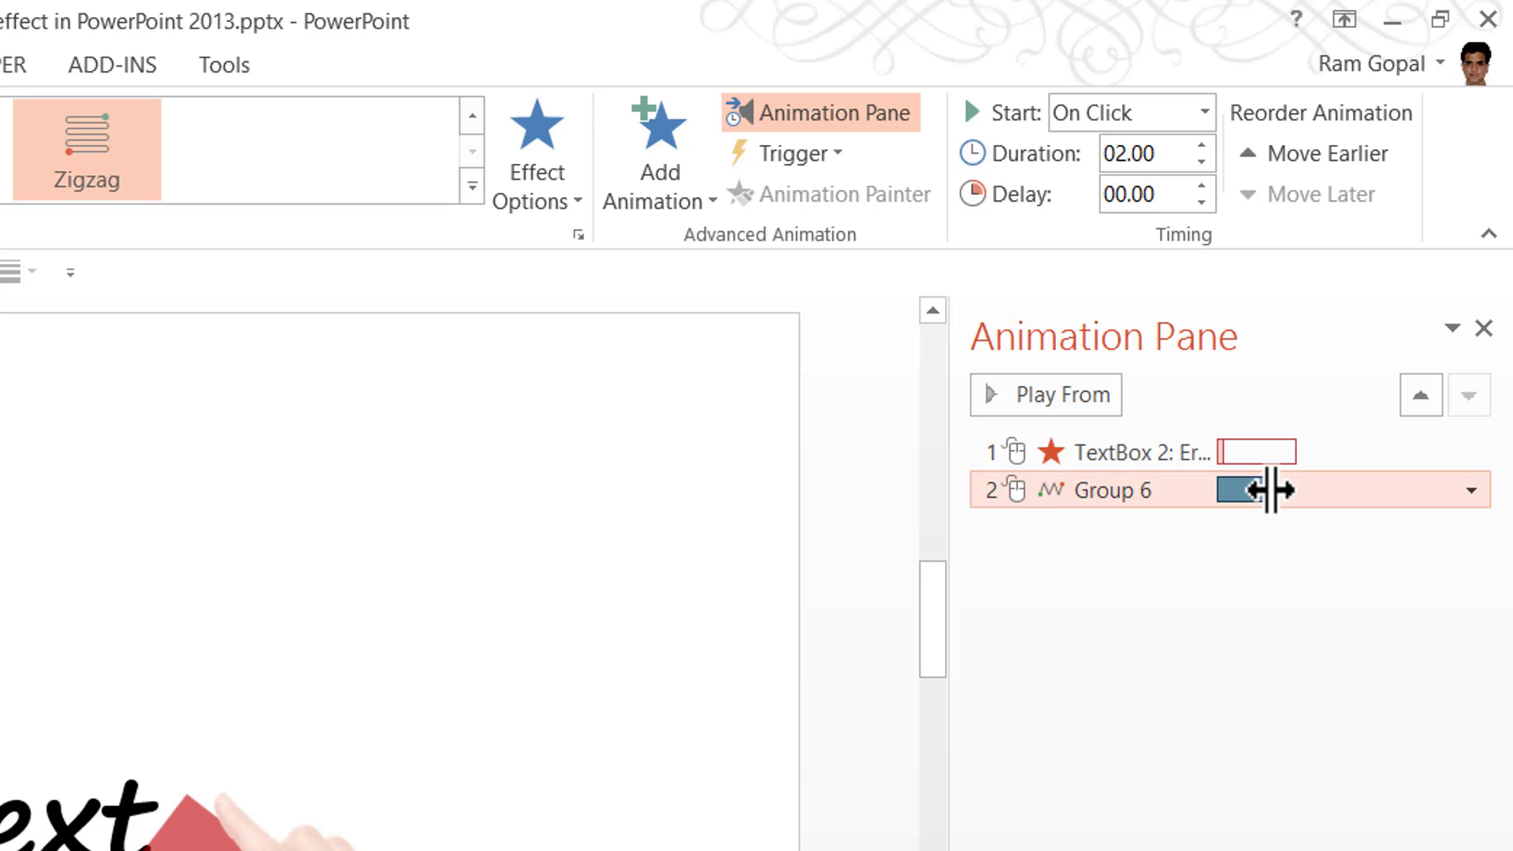
Extend Group 6's timing bar in the Animation Pane until the zigzag ends at 2.8s
drag(1270, 490, 1293, 491)
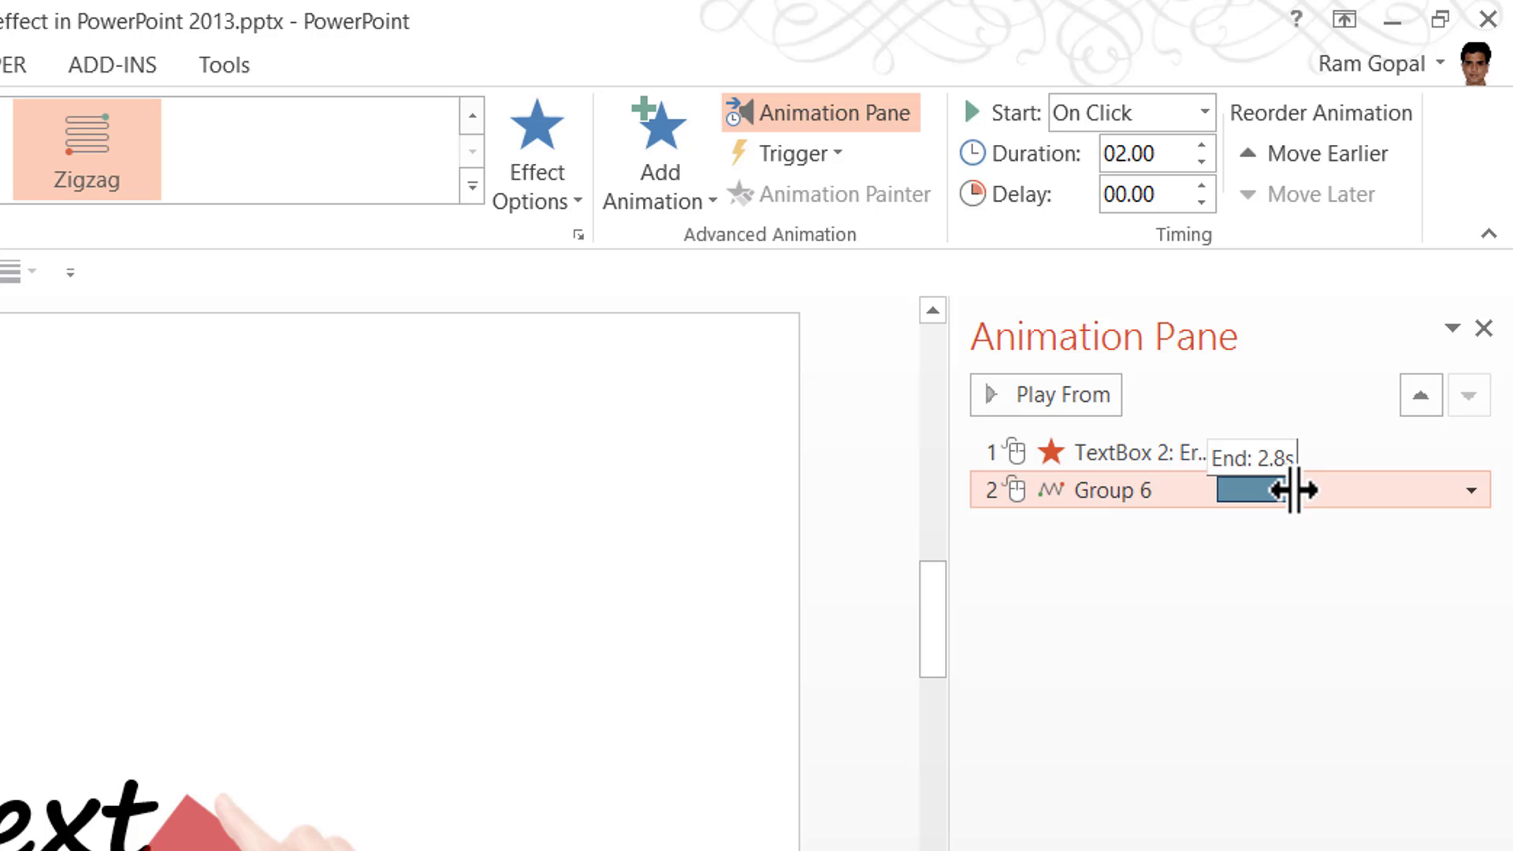
drag(1293, 490, 1293, 490)
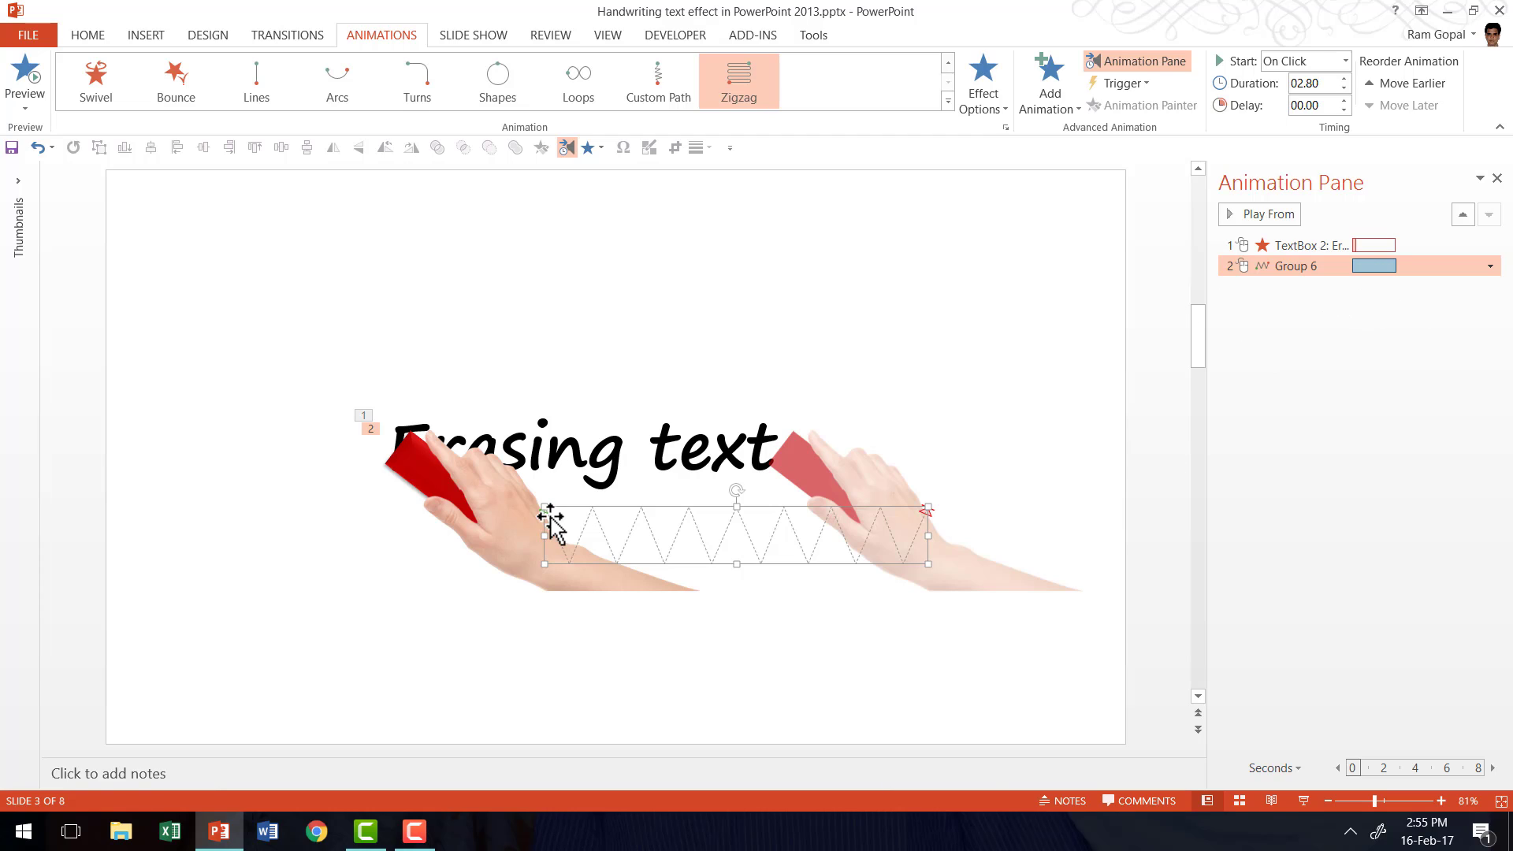
Add a Float In entrance animation to the hand picture
click(503, 524)
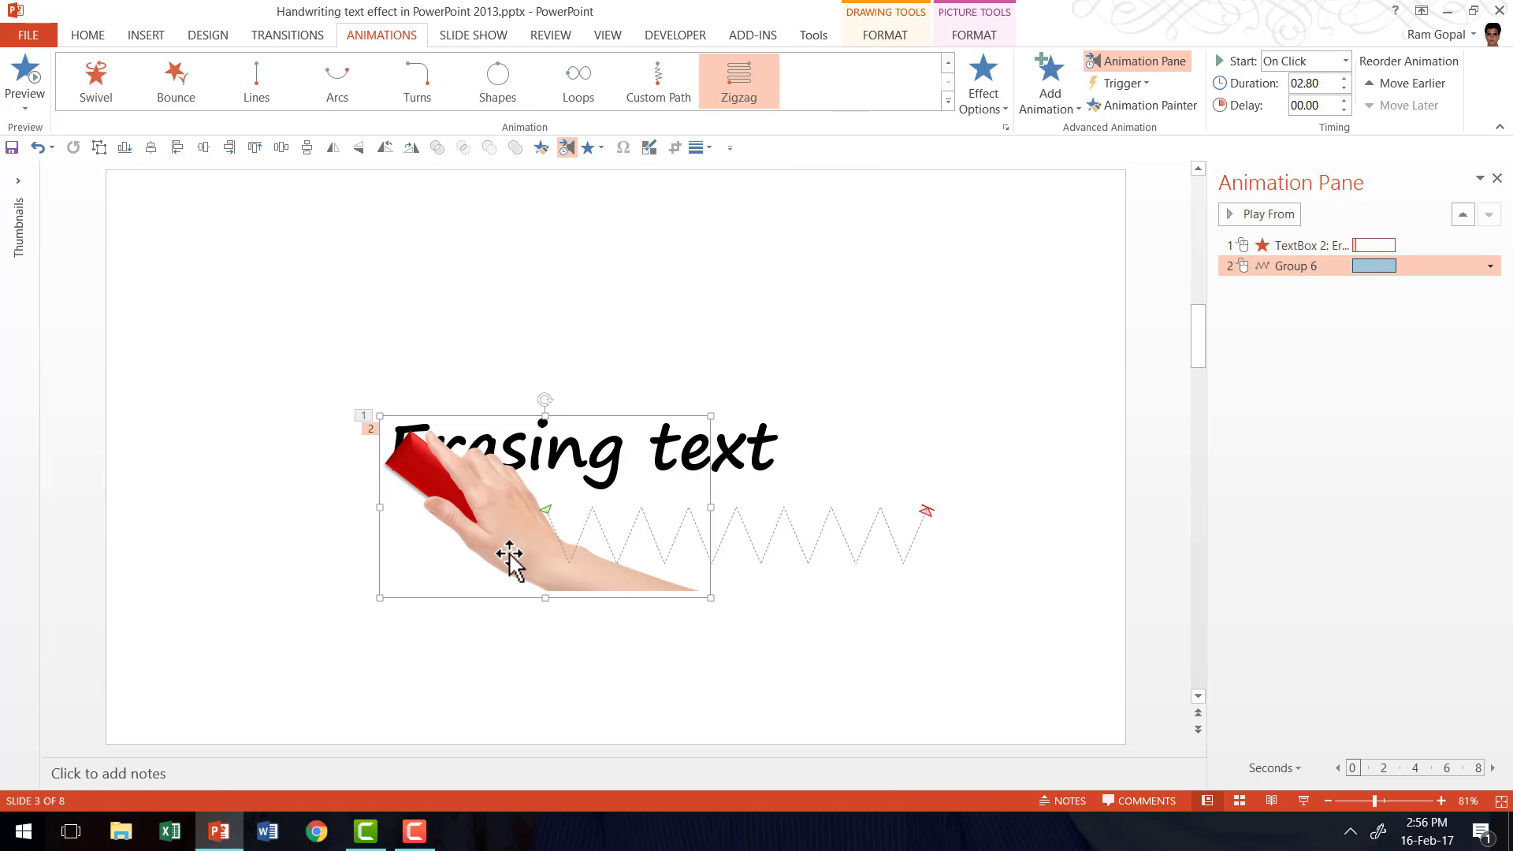
click(1052, 85)
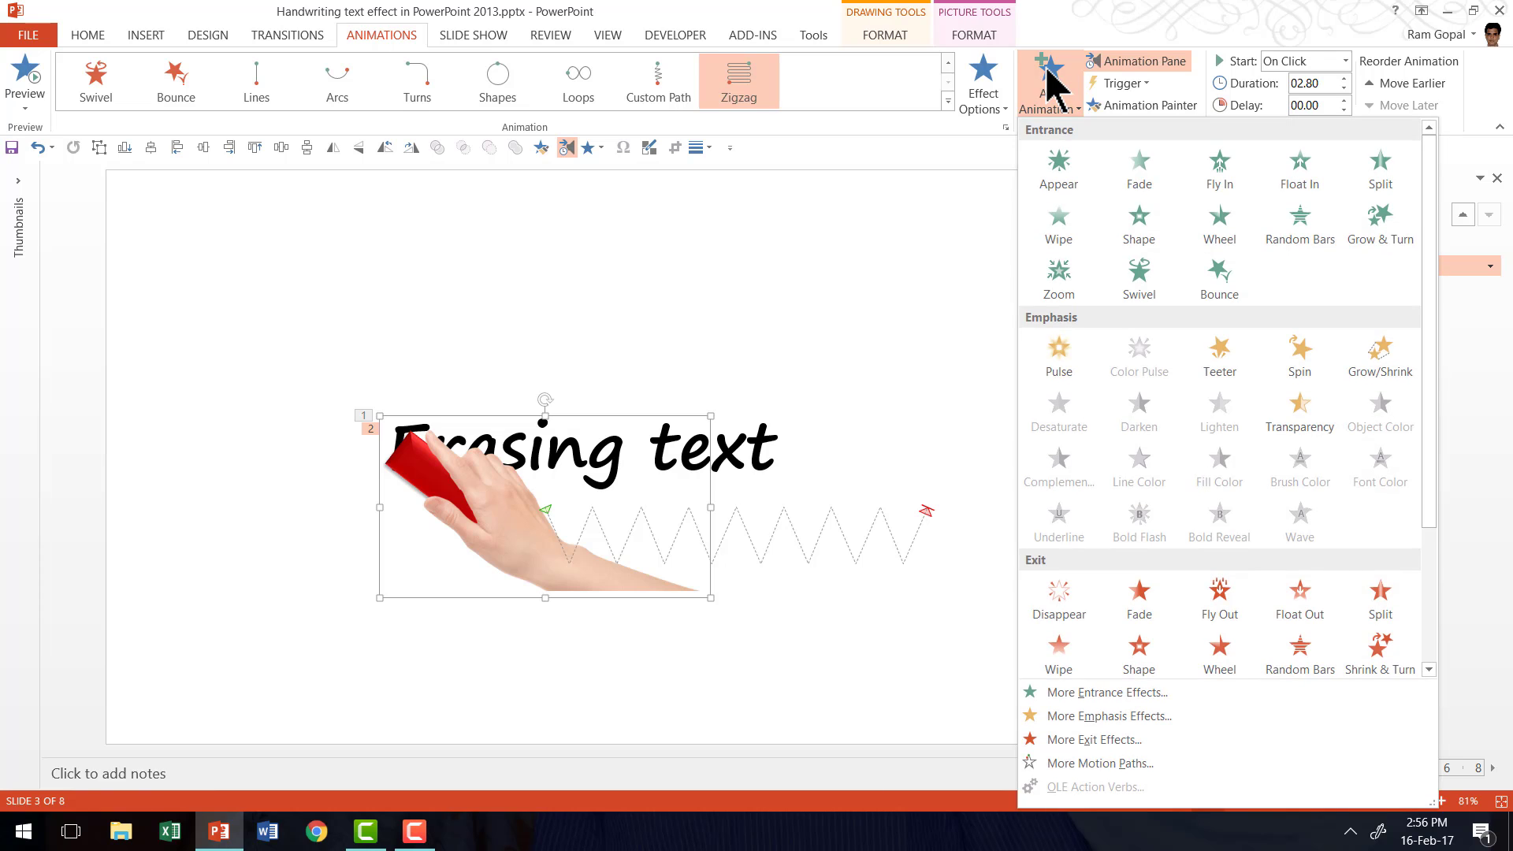
click(1294, 182)
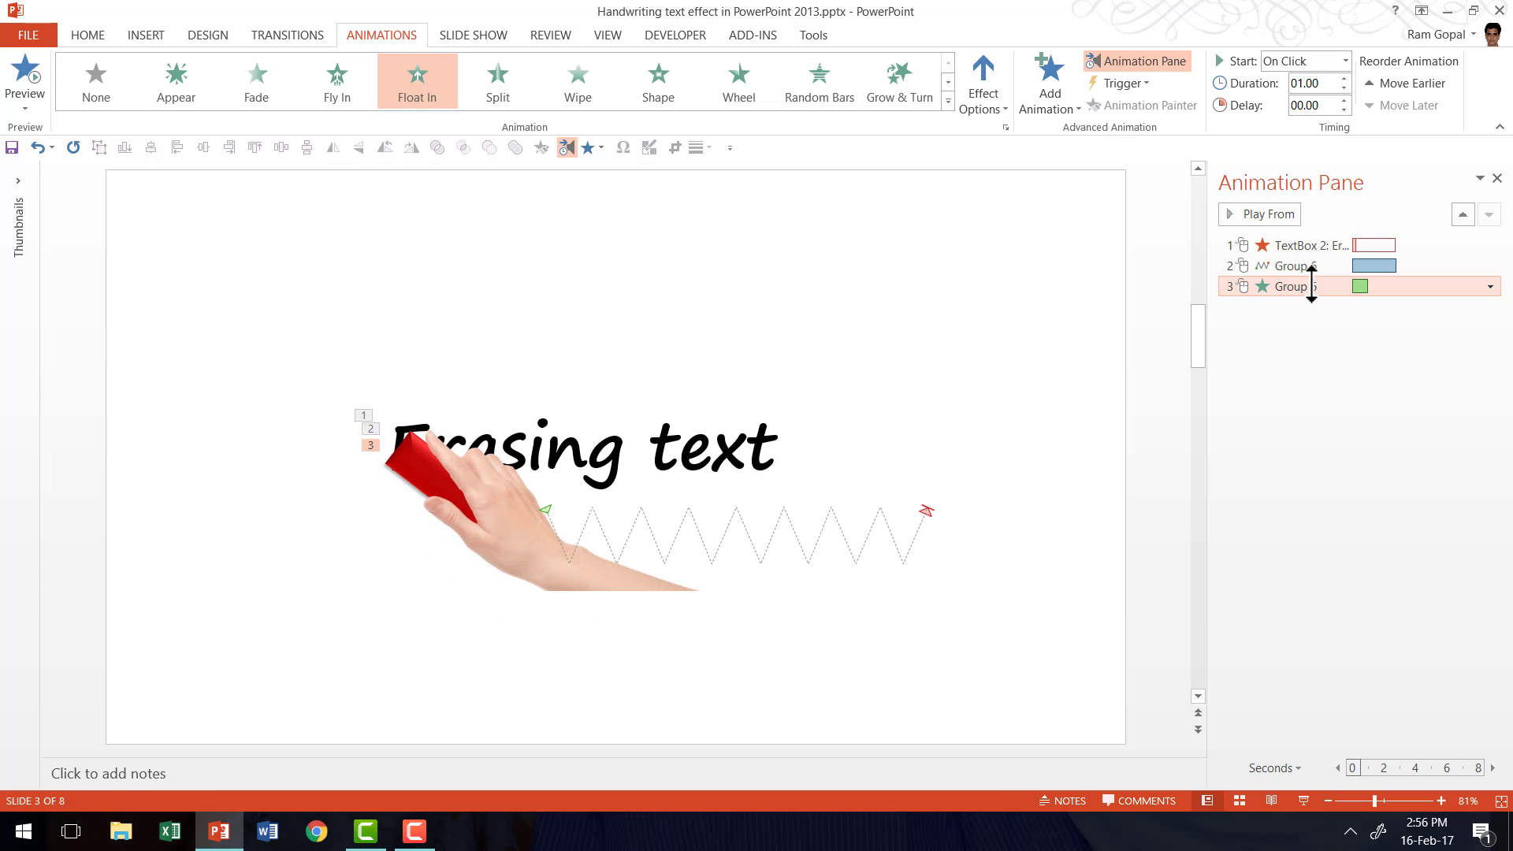
Add a Fly Out exit animation to the hand picture as well
click(488, 510)
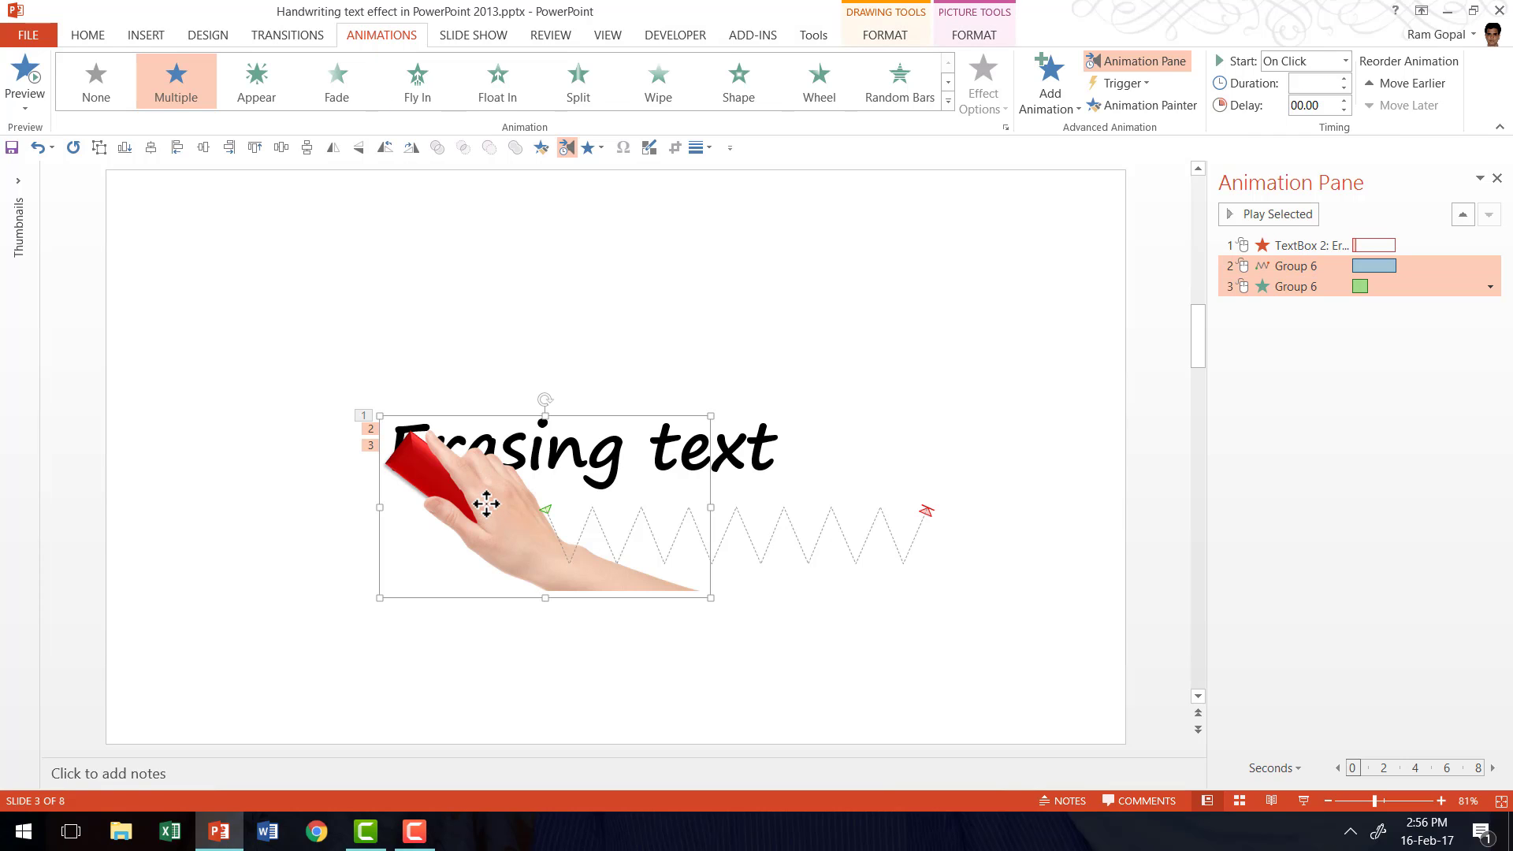
click(1055, 86)
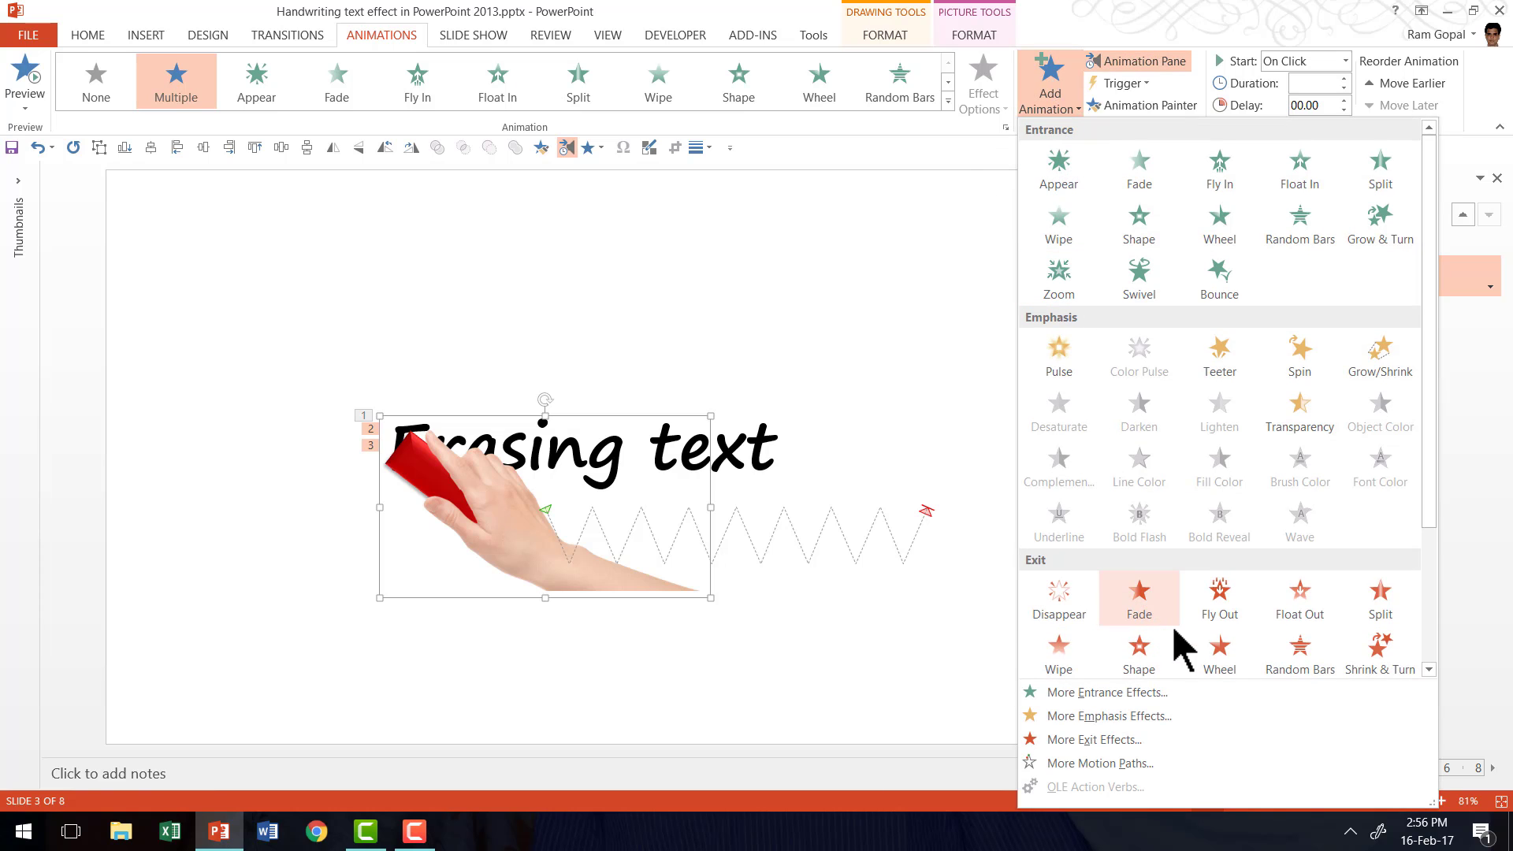
click(1219, 603)
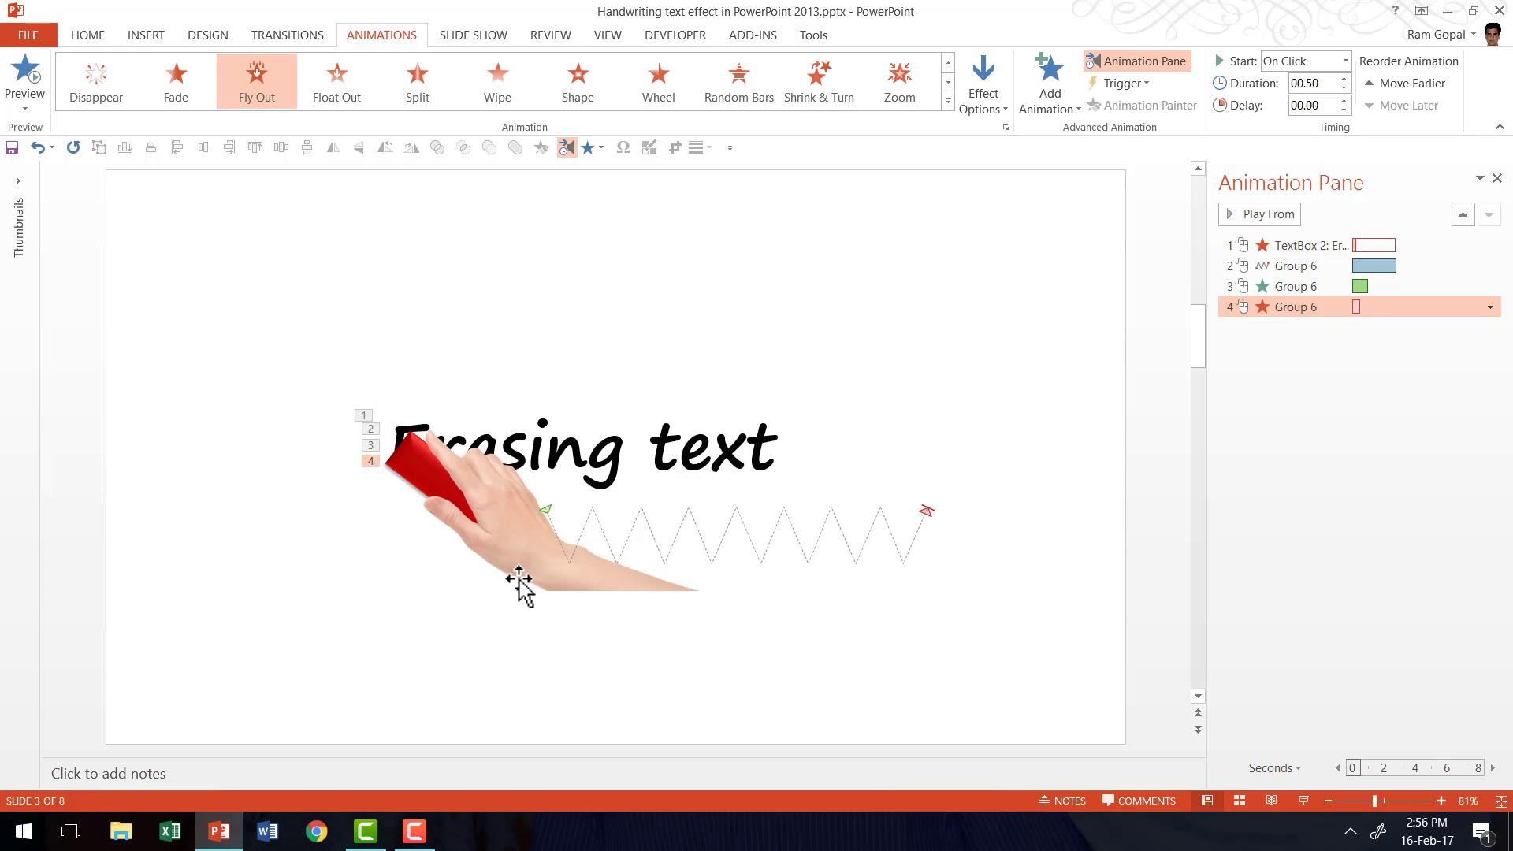
mouse_move(1301, 307)
mouse_down()
mouse_move(1296, 266)
mouse_move(1298, 318)
mouse_up()
Reorder the animations: Float In first, then the zigzag ahead of the text fade
click(1017, 477)
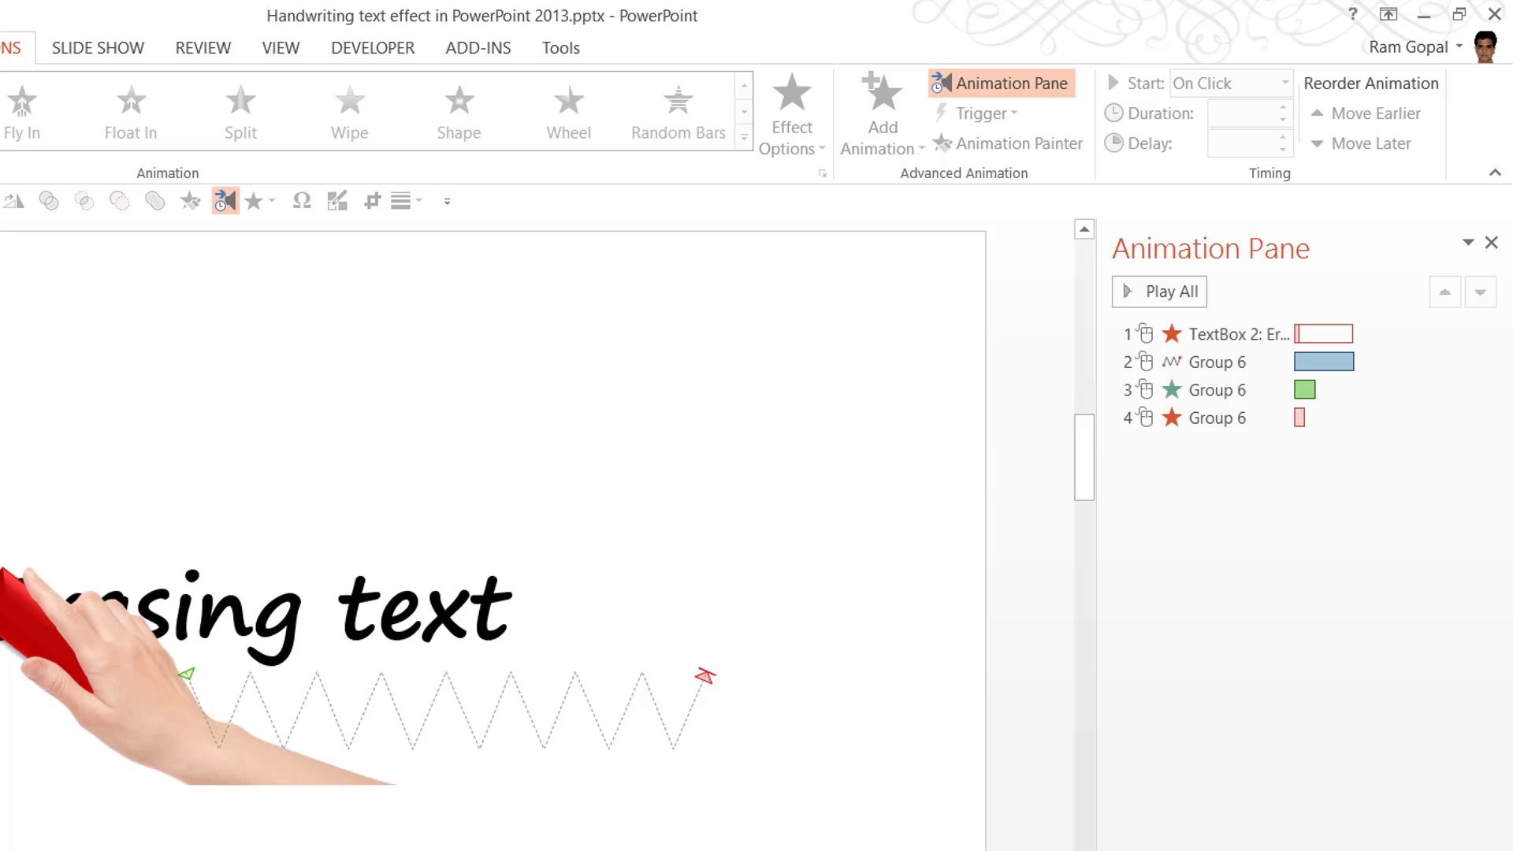
click(1228, 390)
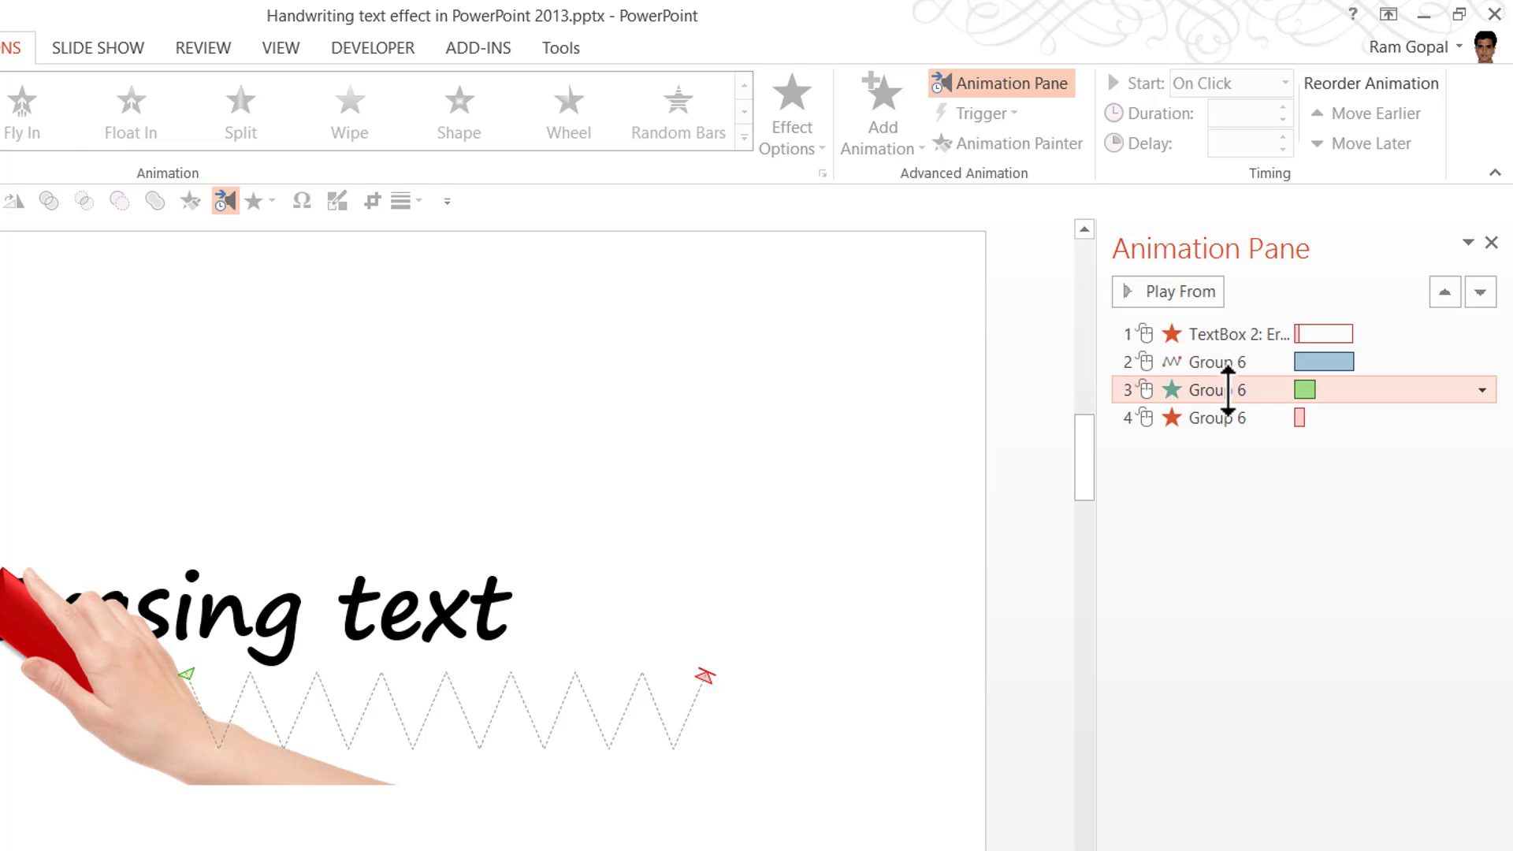
drag(1228, 390, 1221, 311)
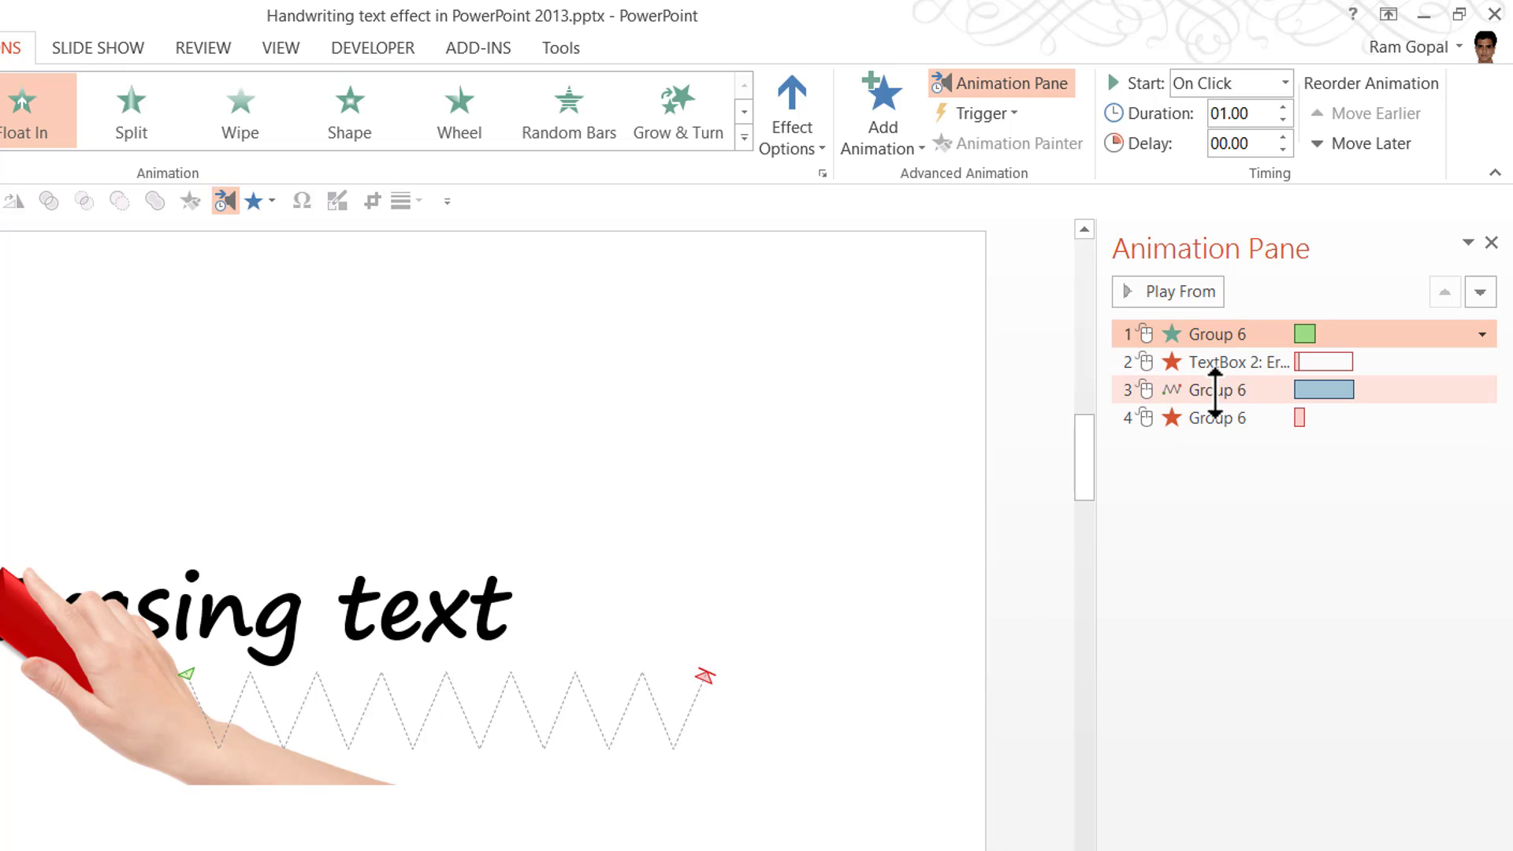
drag(1215, 390, 1220, 357)
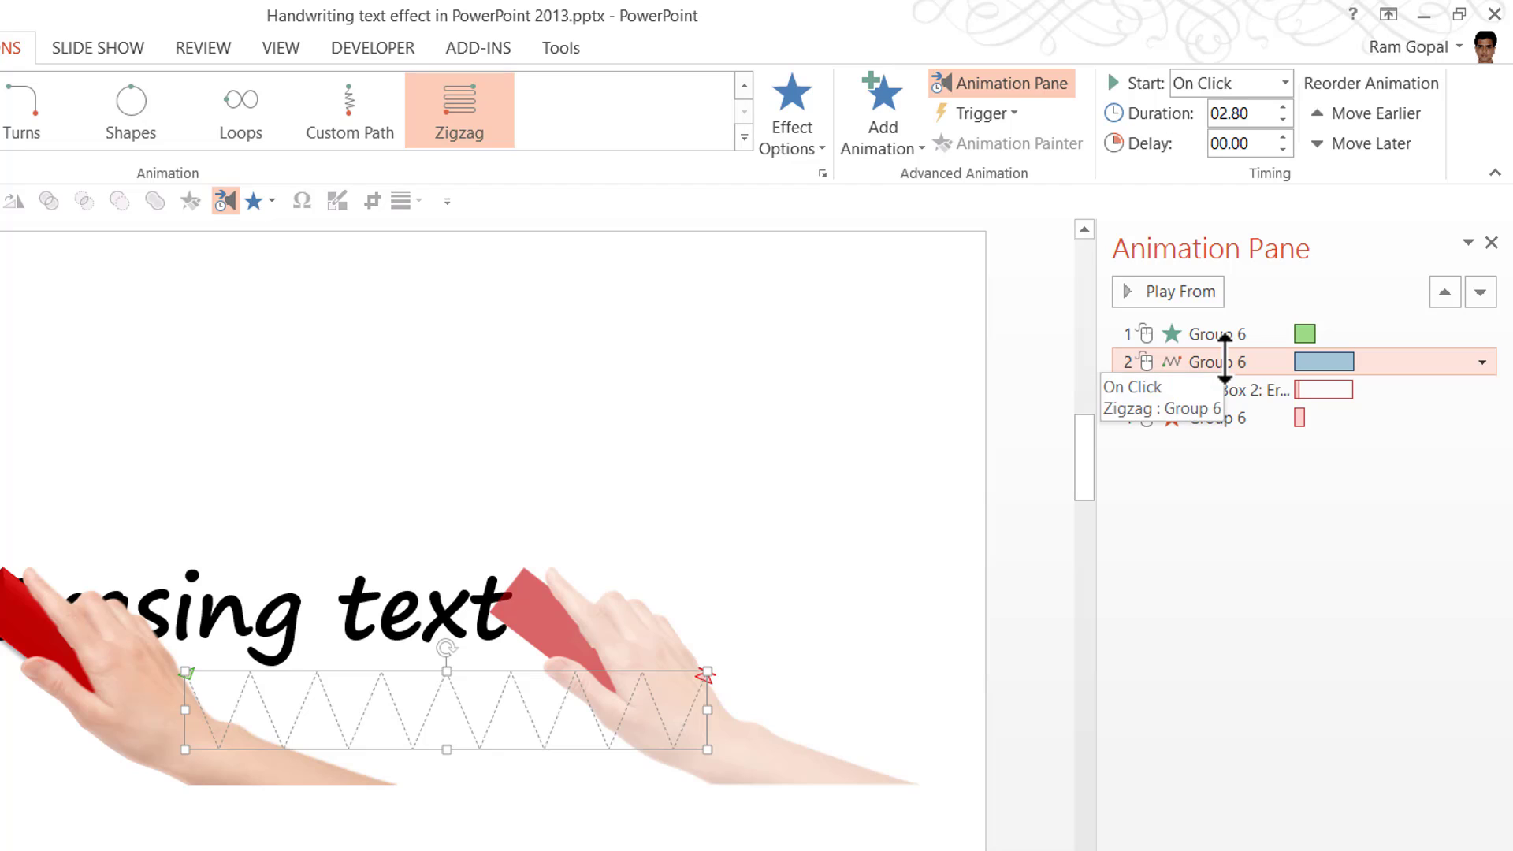
Set zigzag to After Previous, text fade to With Previous, and Fly Out to After Previous
click(1232, 86)
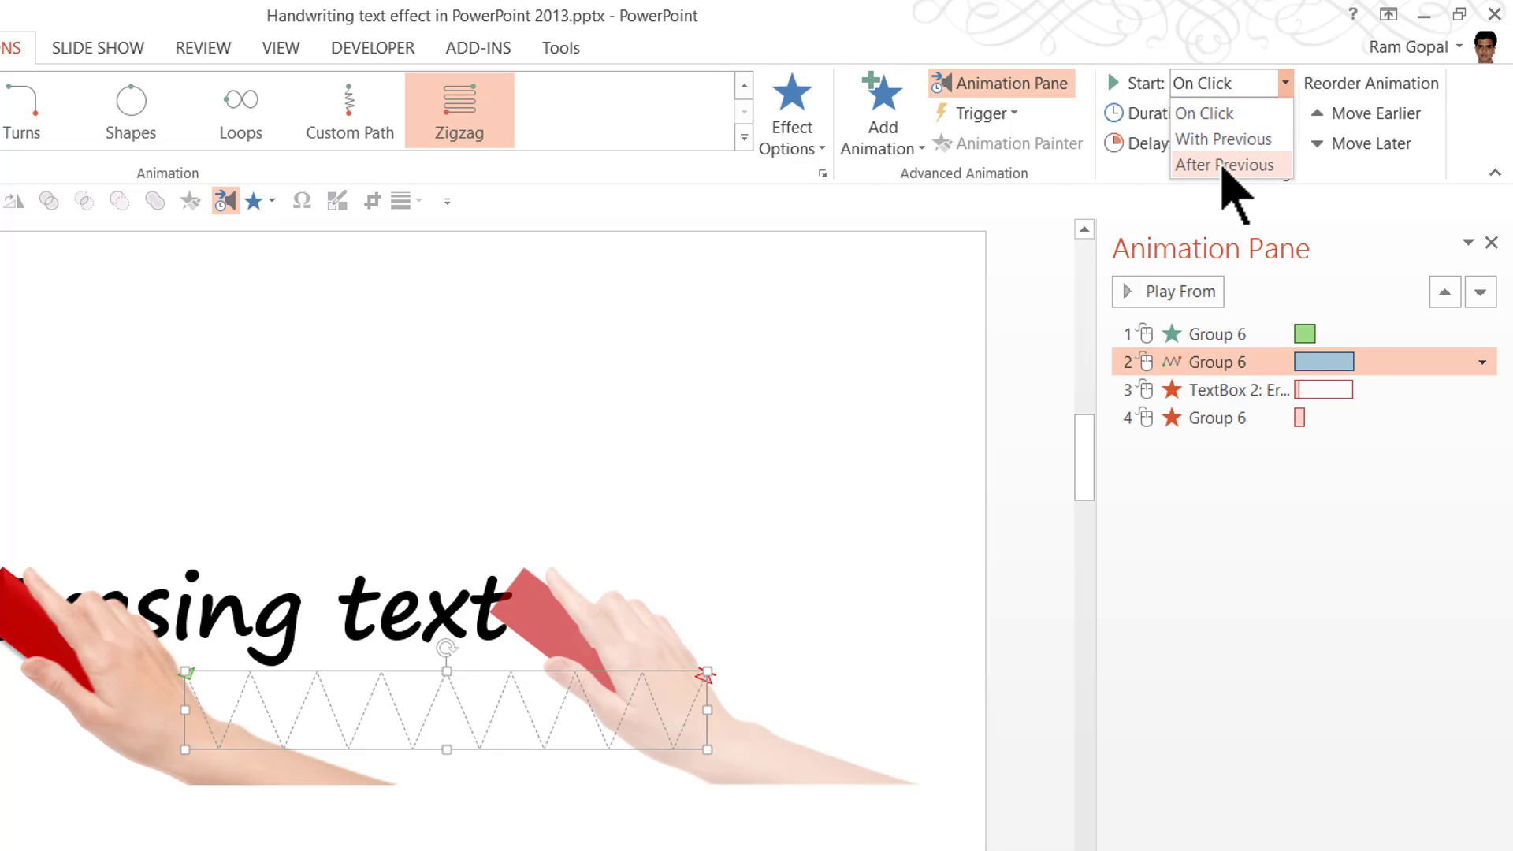
click(1224, 165)
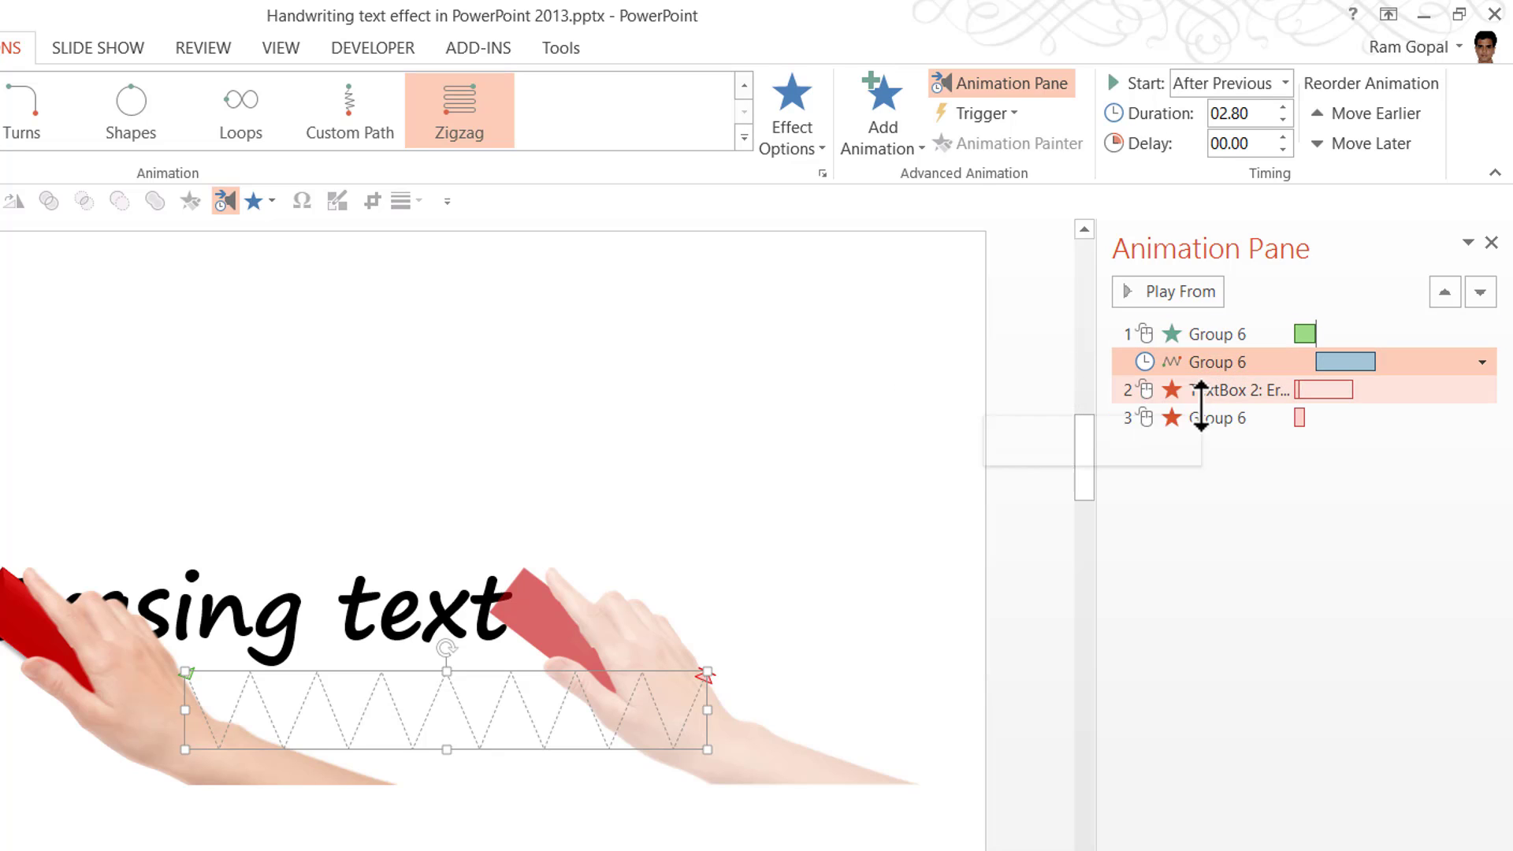
click(1205, 392)
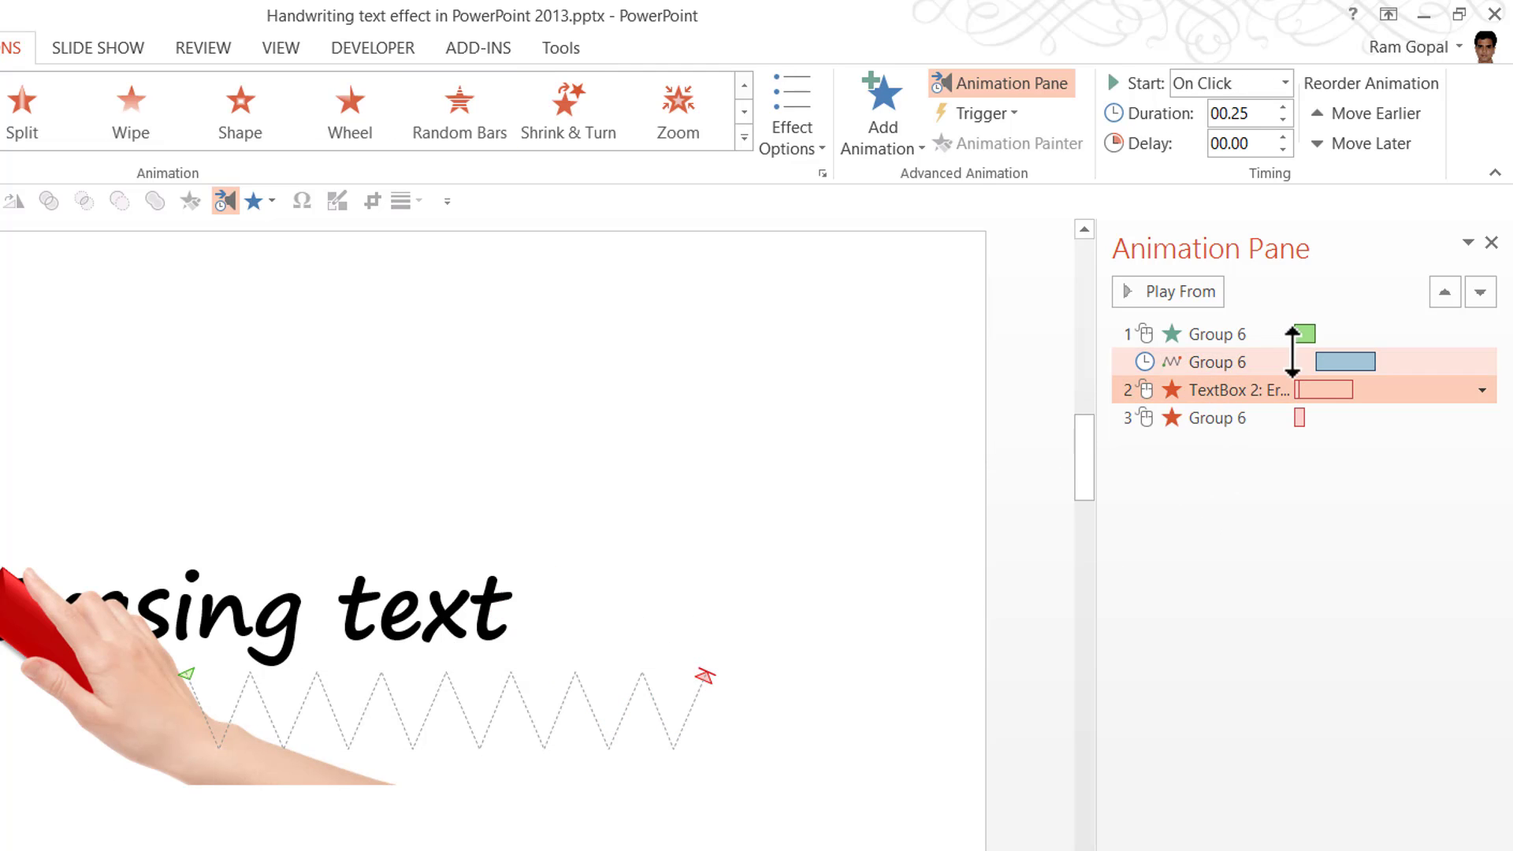
click(1235, 79)
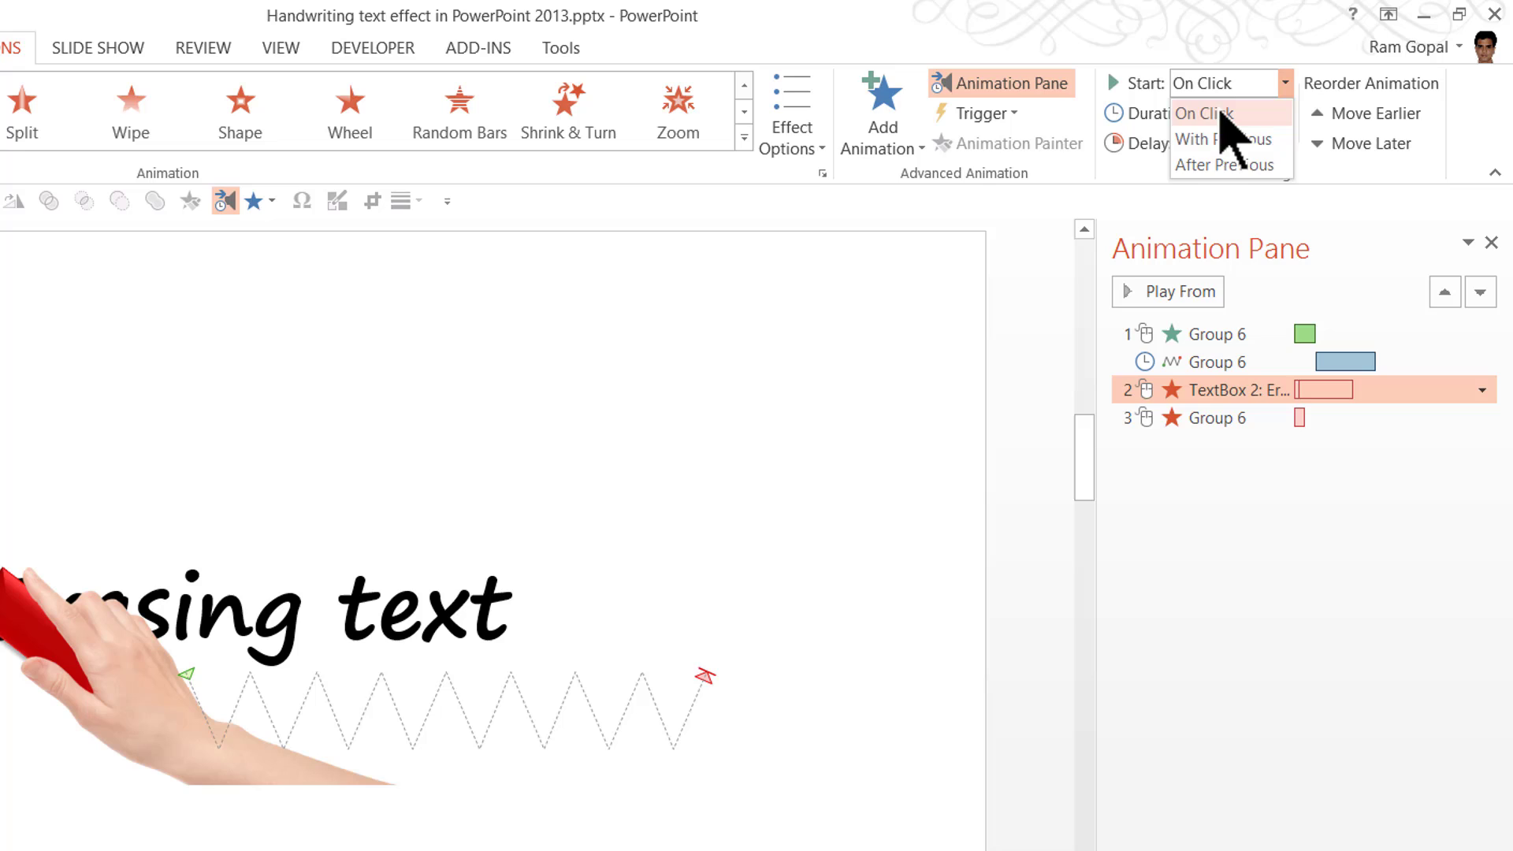
click(1214, 142)
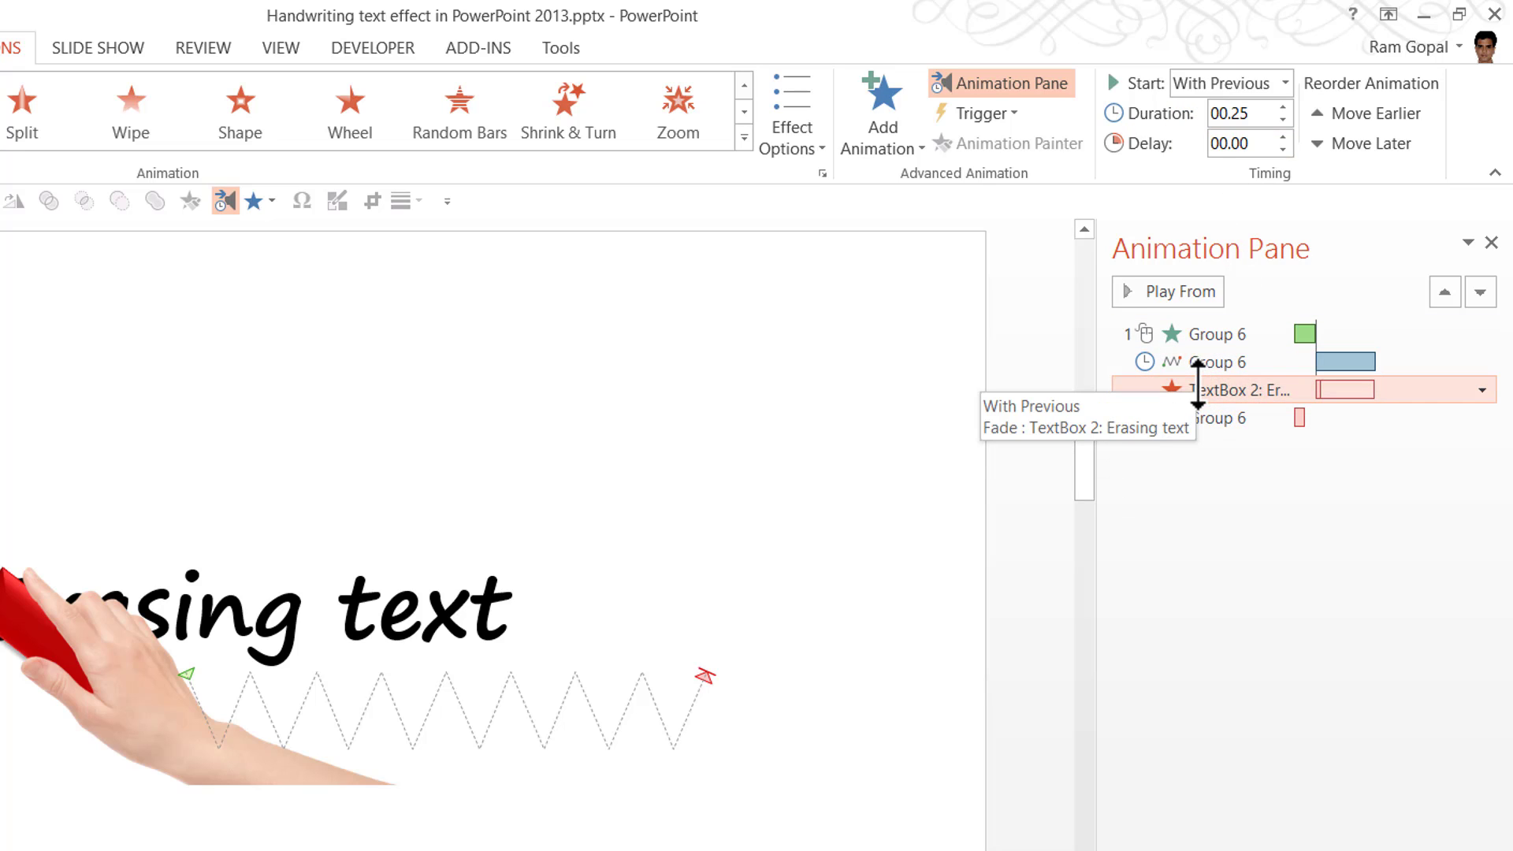
click(1202, 418)
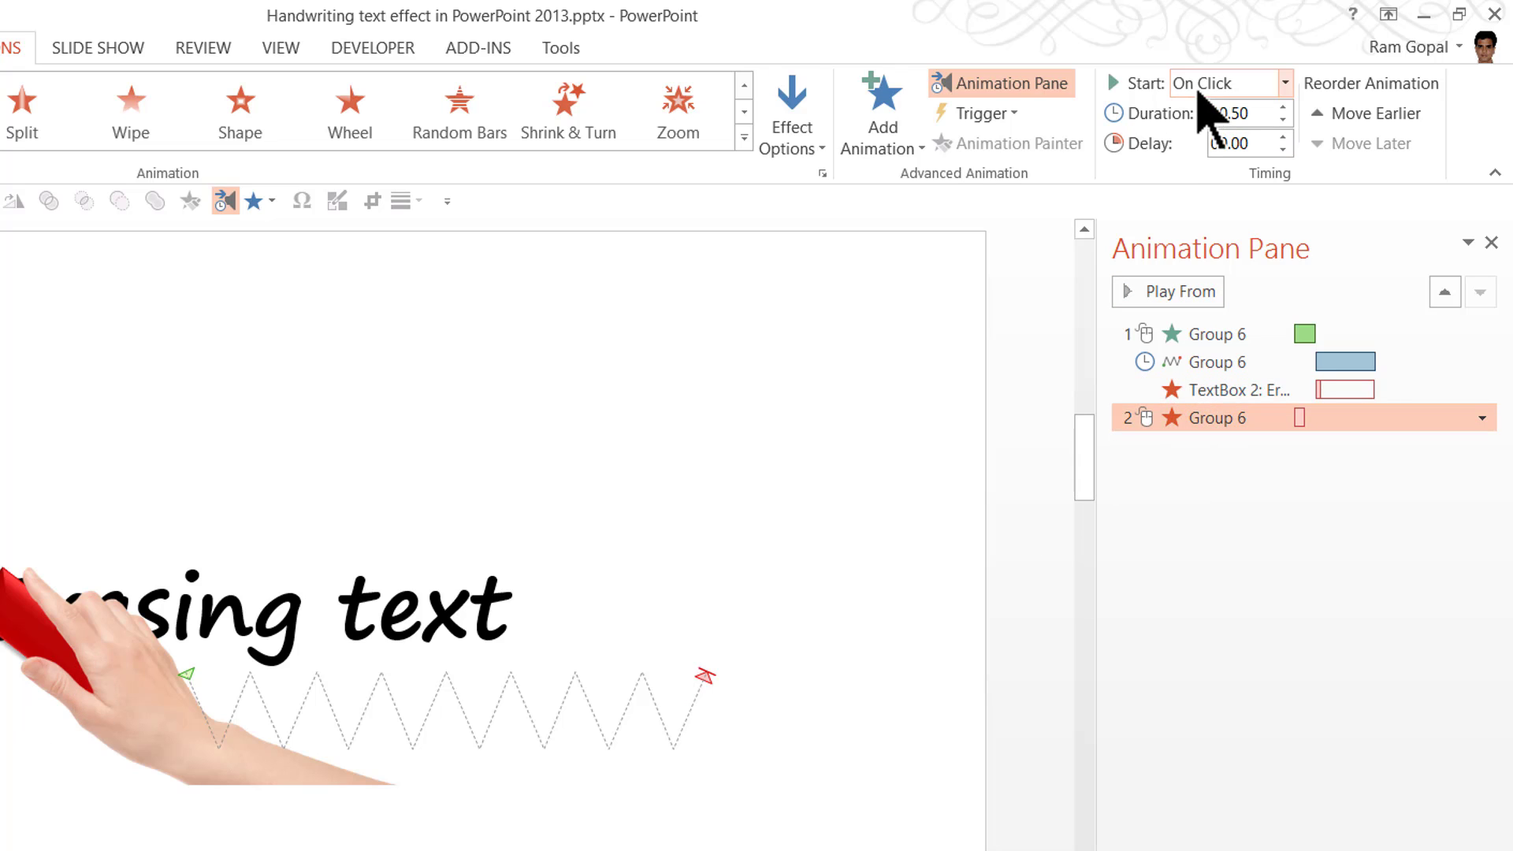
click(1200, 91)
click(1209, 164)
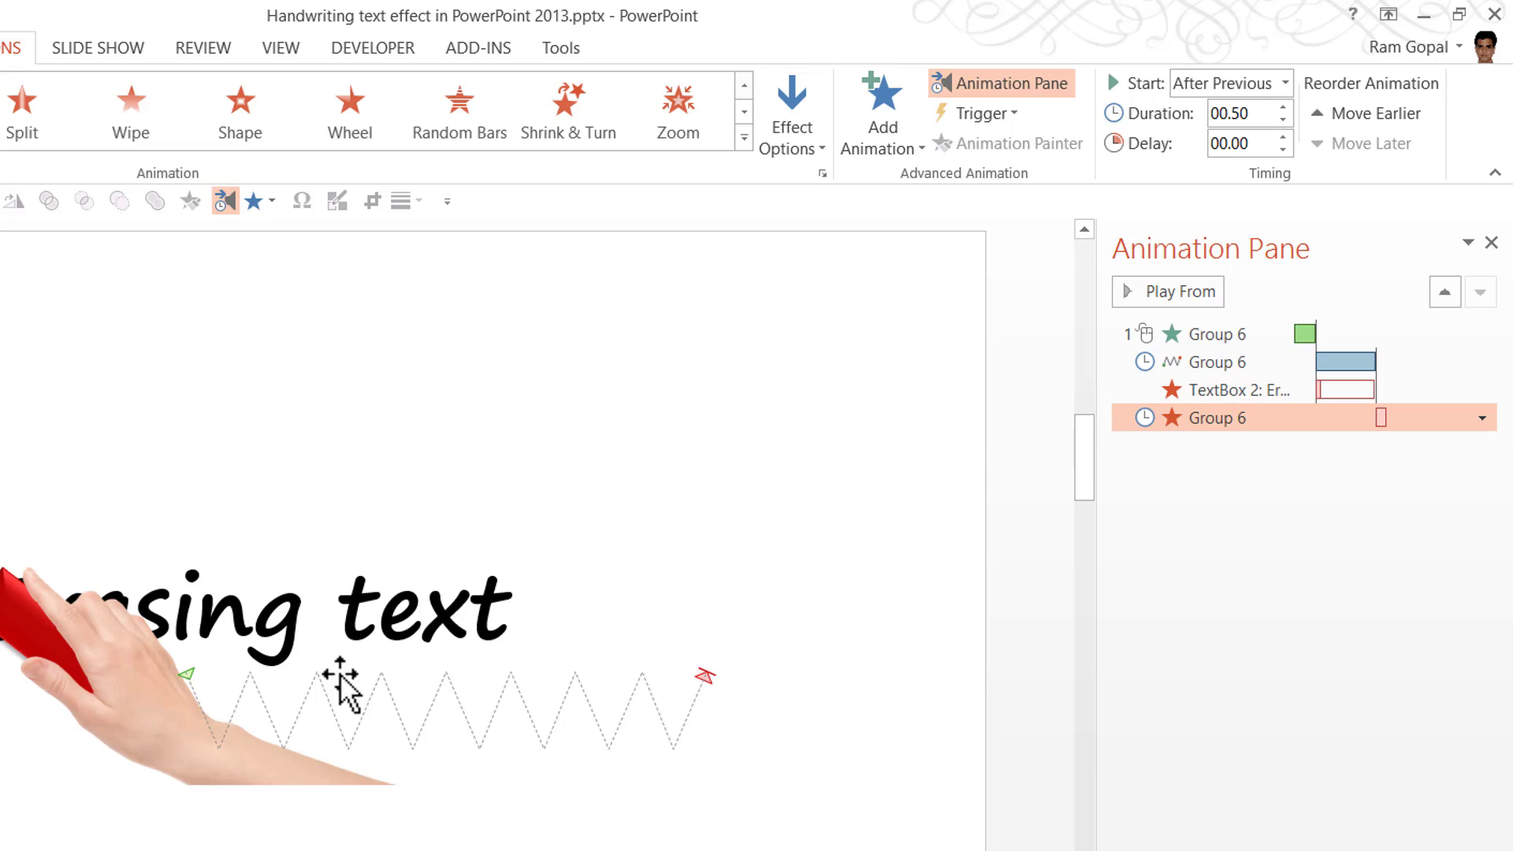
drag(1261, 418, 1228, 382)
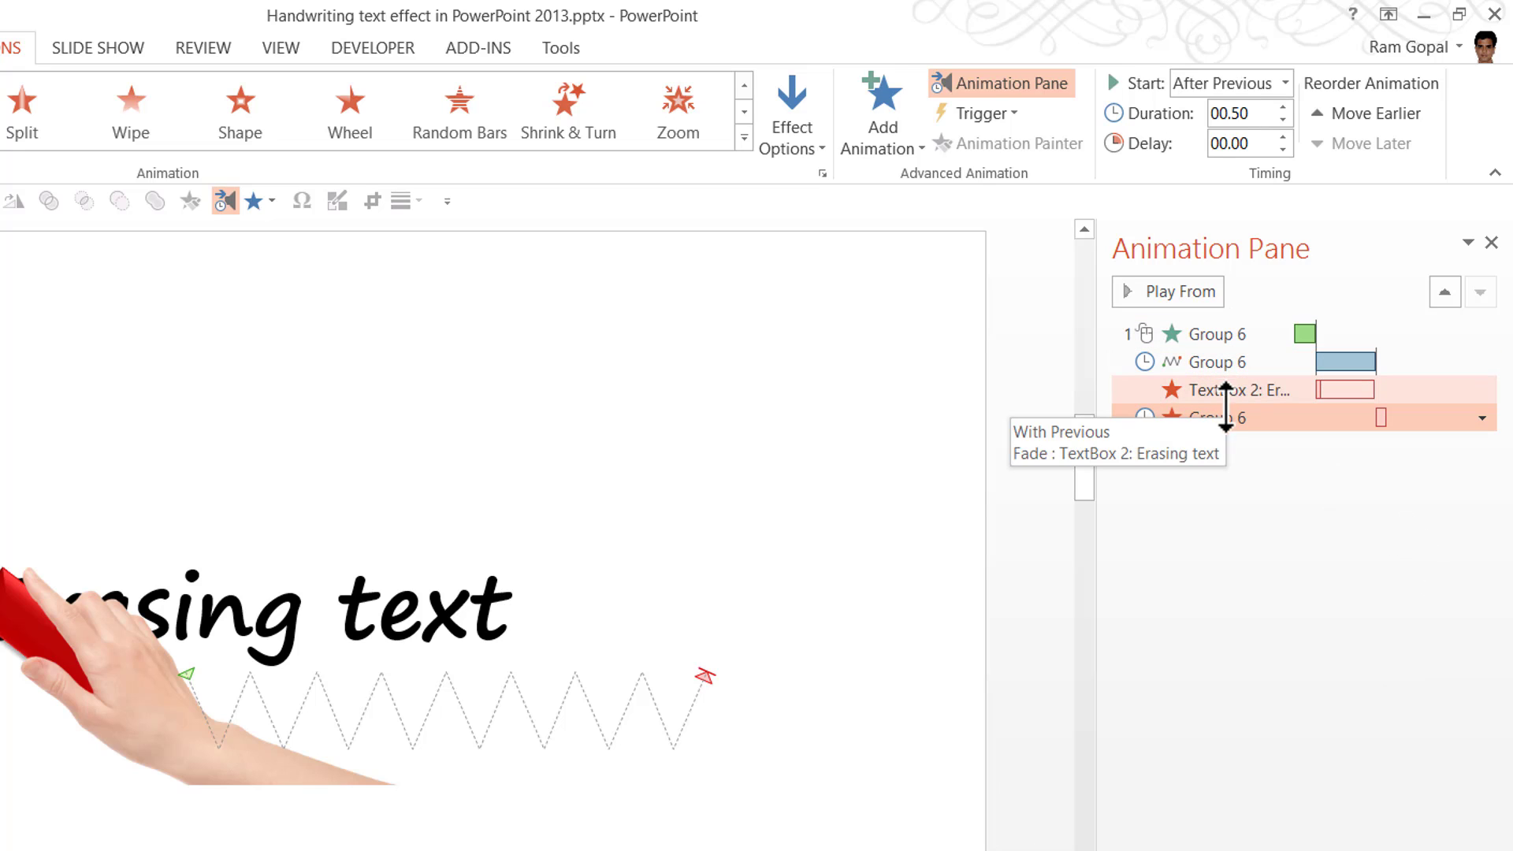